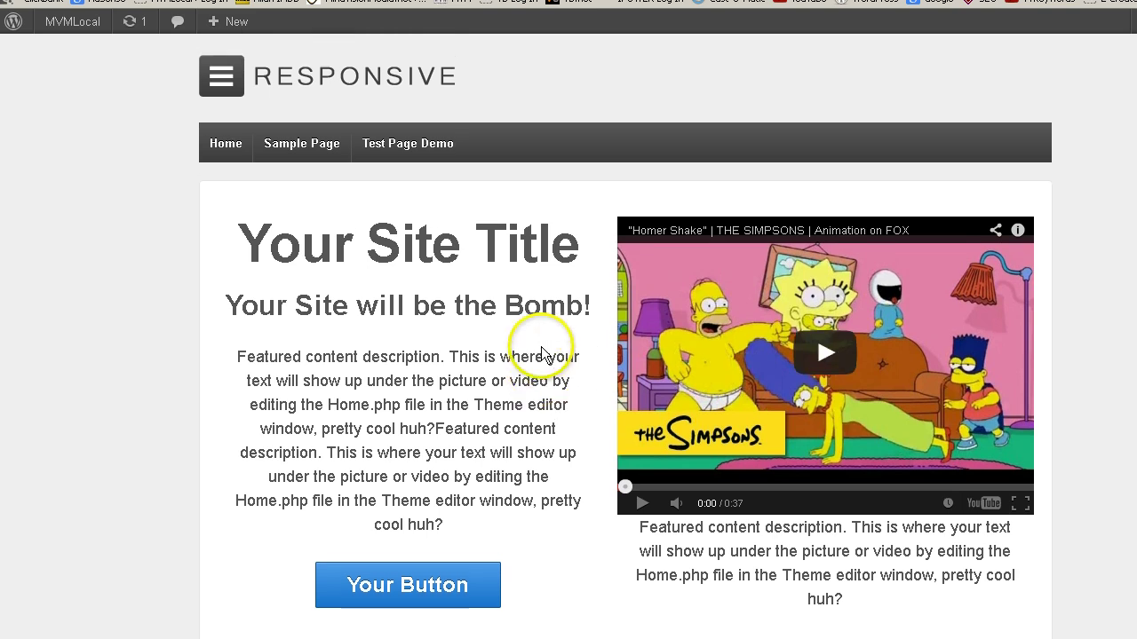
Step: Start the embedded Simpsons video manually on the site's home page
scroll(539, 347, down, 4)
scroll(539, 351, up, 5)
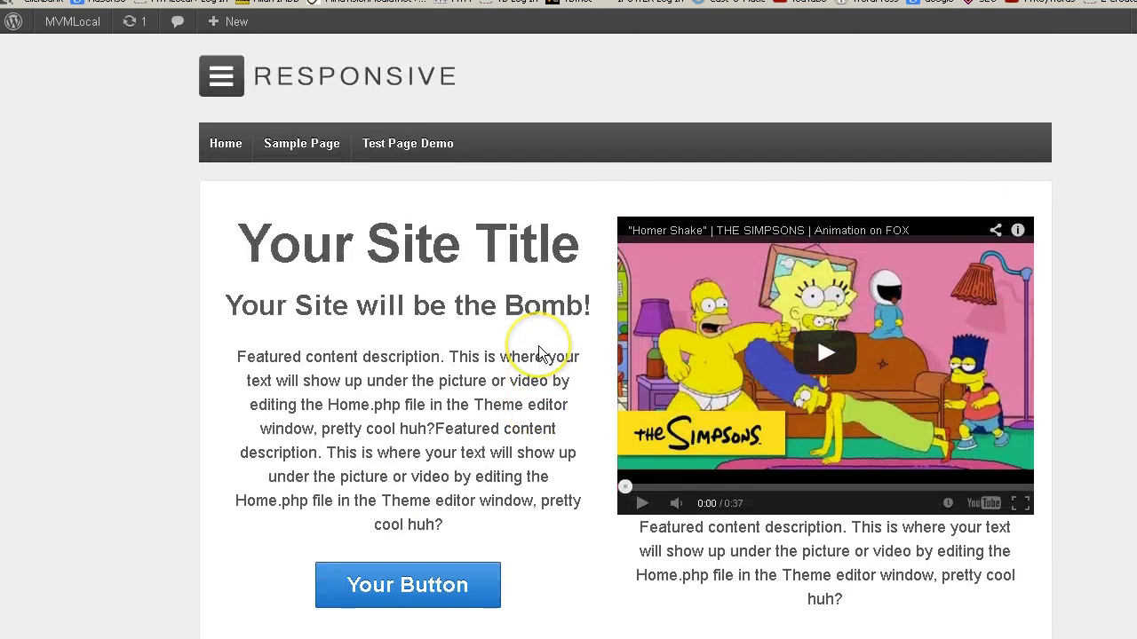
scroll(538, 352, down, 14)
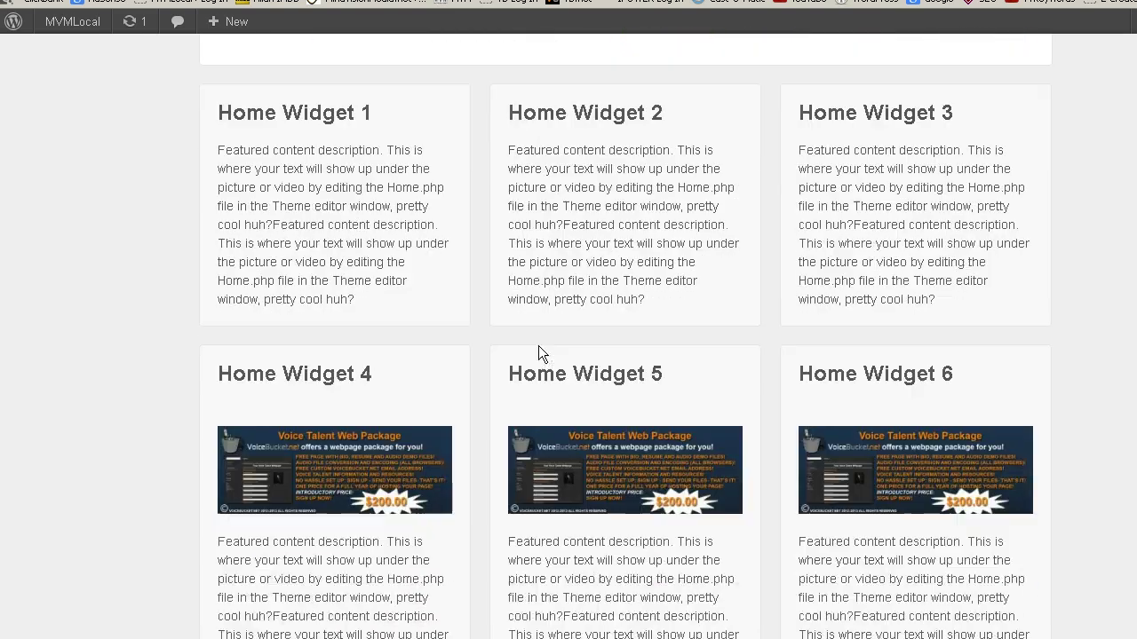
scroll(538, 347, down, 6)
scroll(538, 346, up, 19)
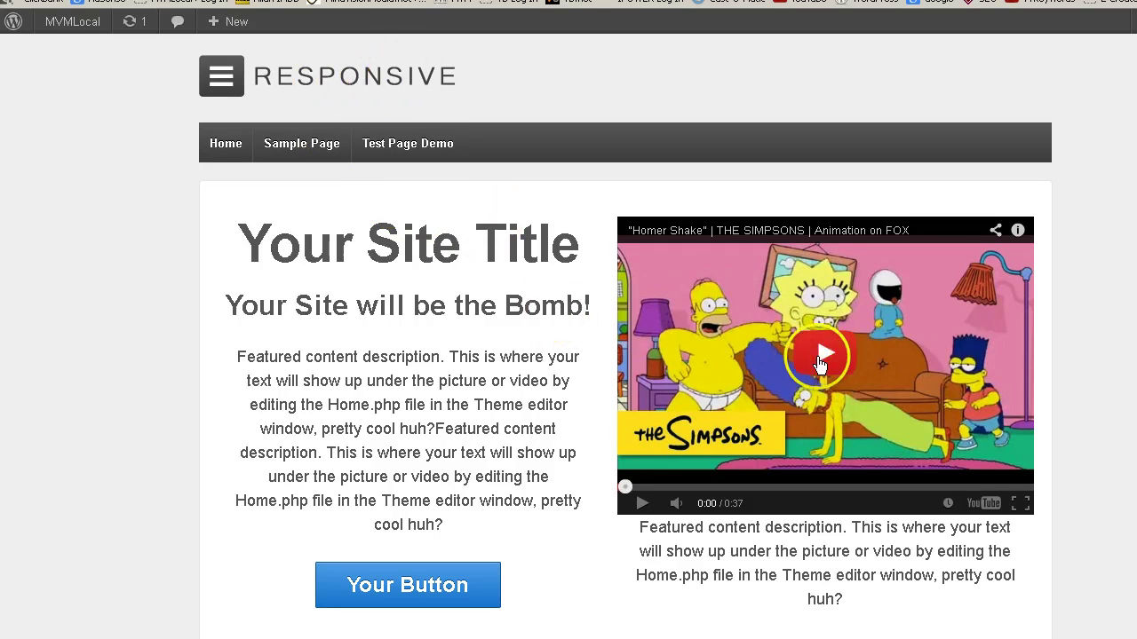
click(824, 357)
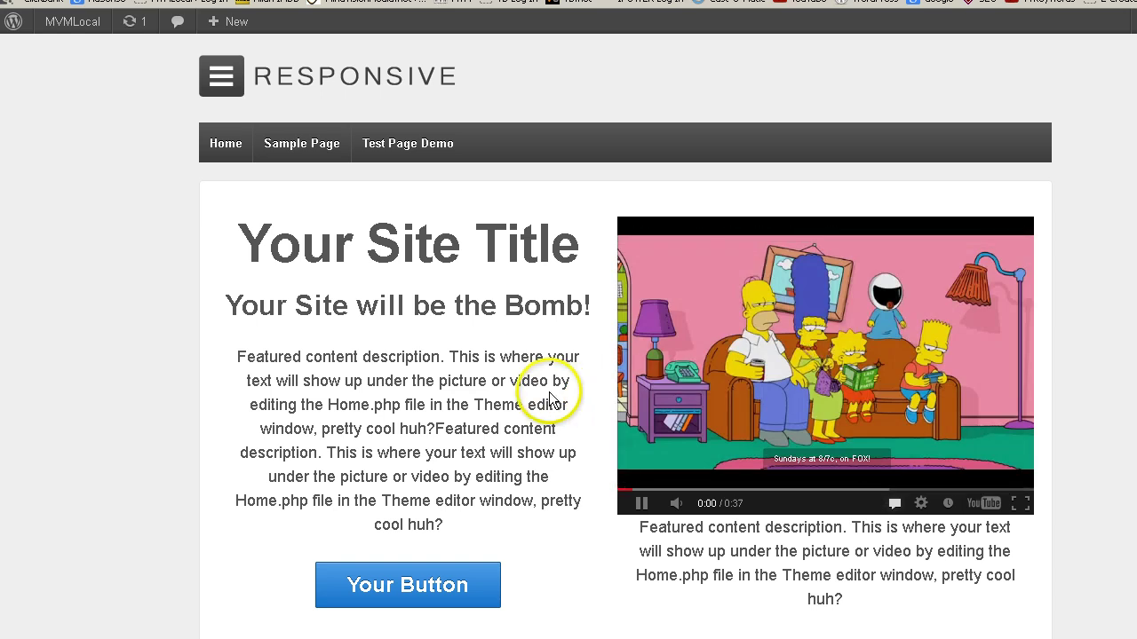
Step: Pause the video, reload the home page, and return to Responsive Theme Options
mouse_move(677, 504)
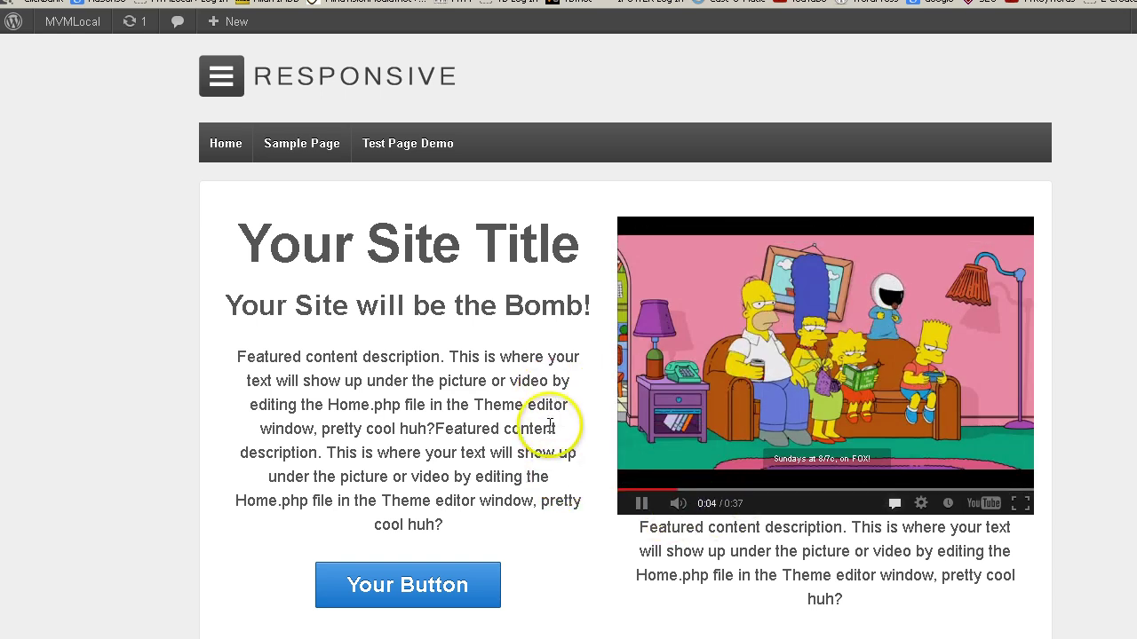
mouse_move(736, 457)
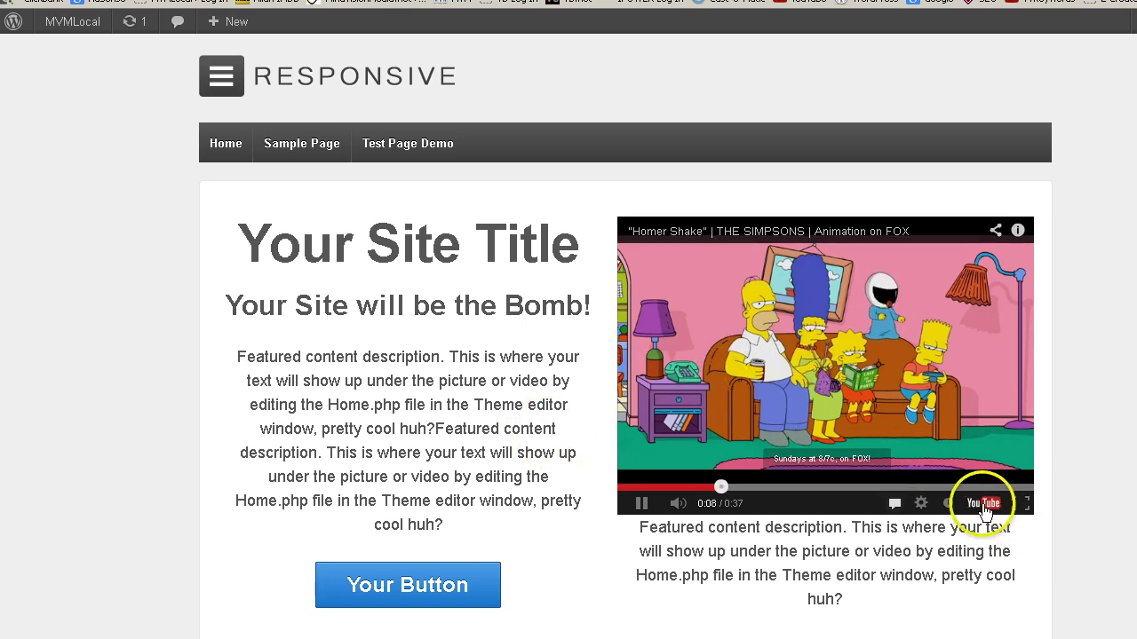
click(642, 503)
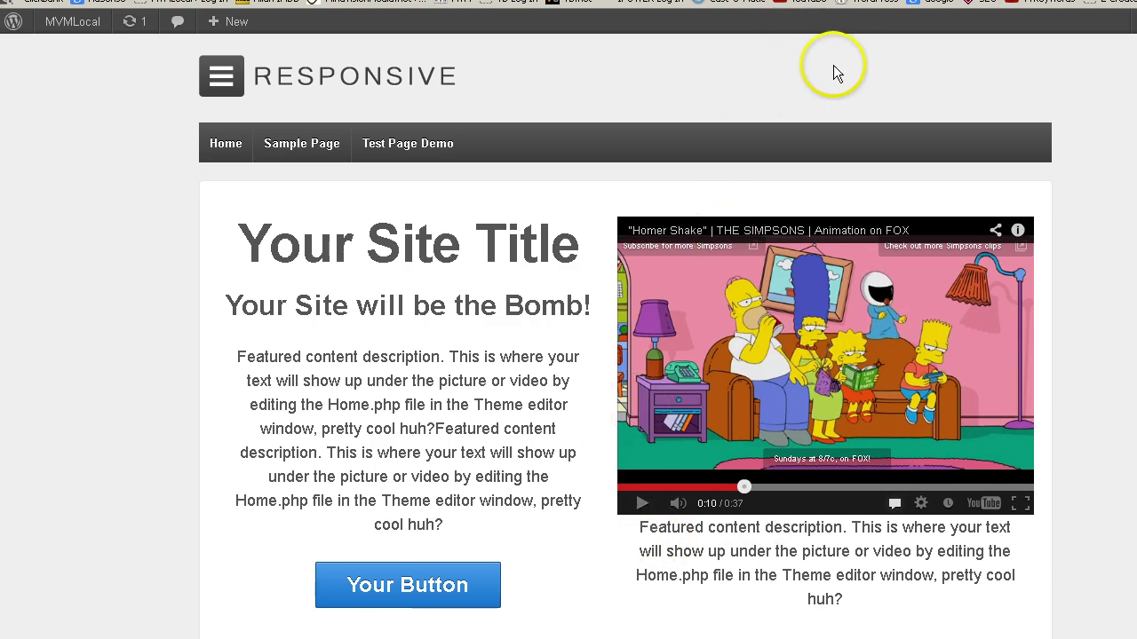
key(F5)
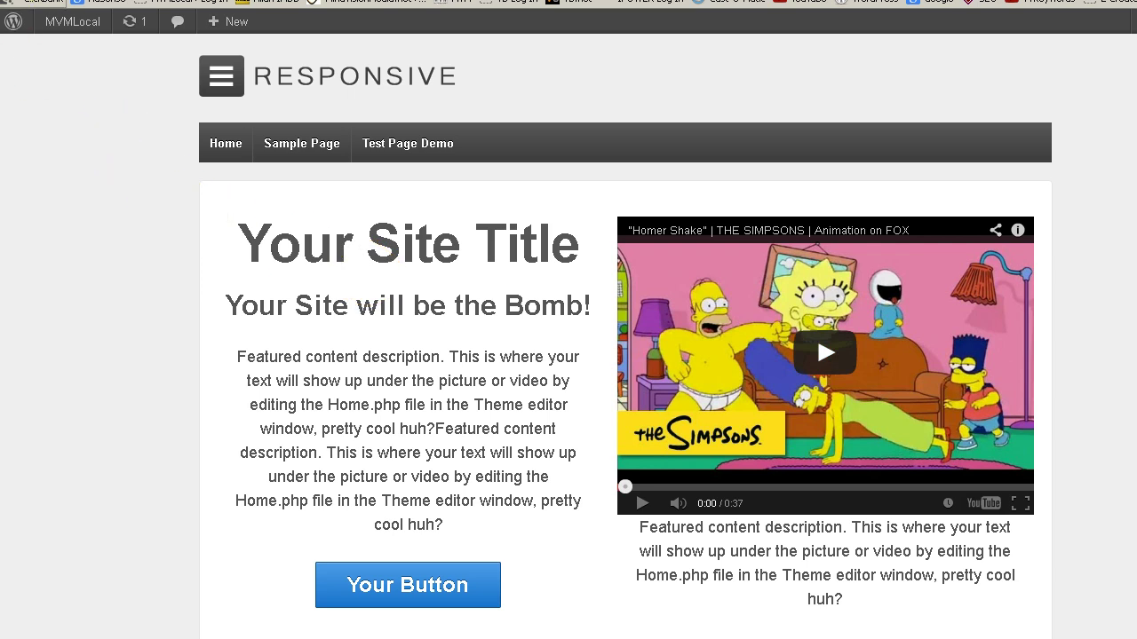
key(alt+Left)
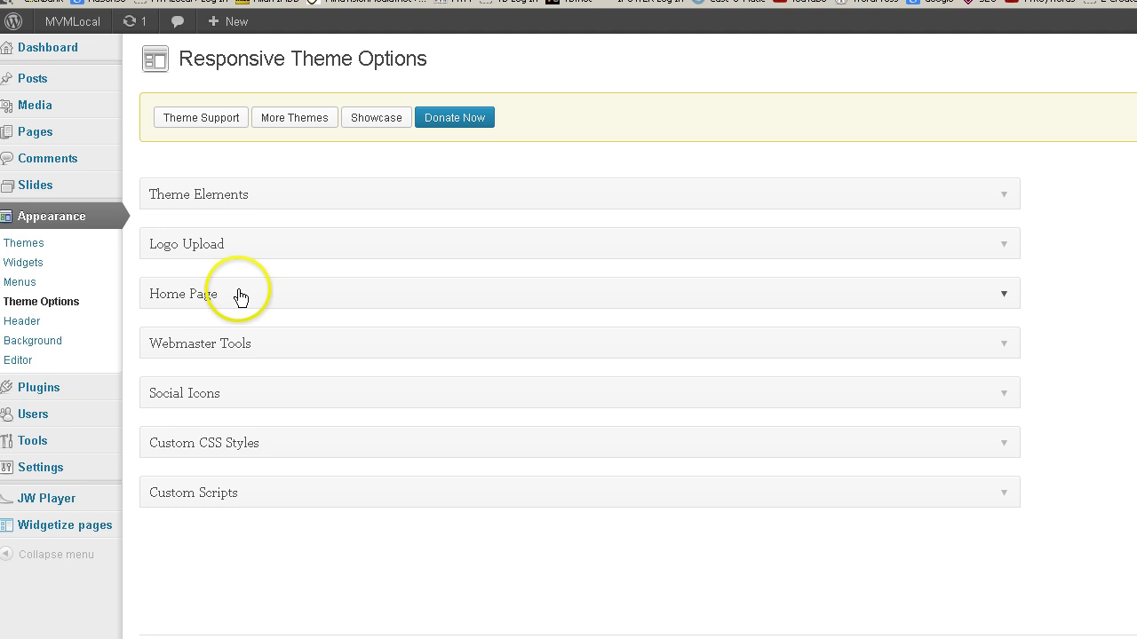
Step: Expand the Home Page settings and scroll to the Featured Content iframe code
key(alt+Right)
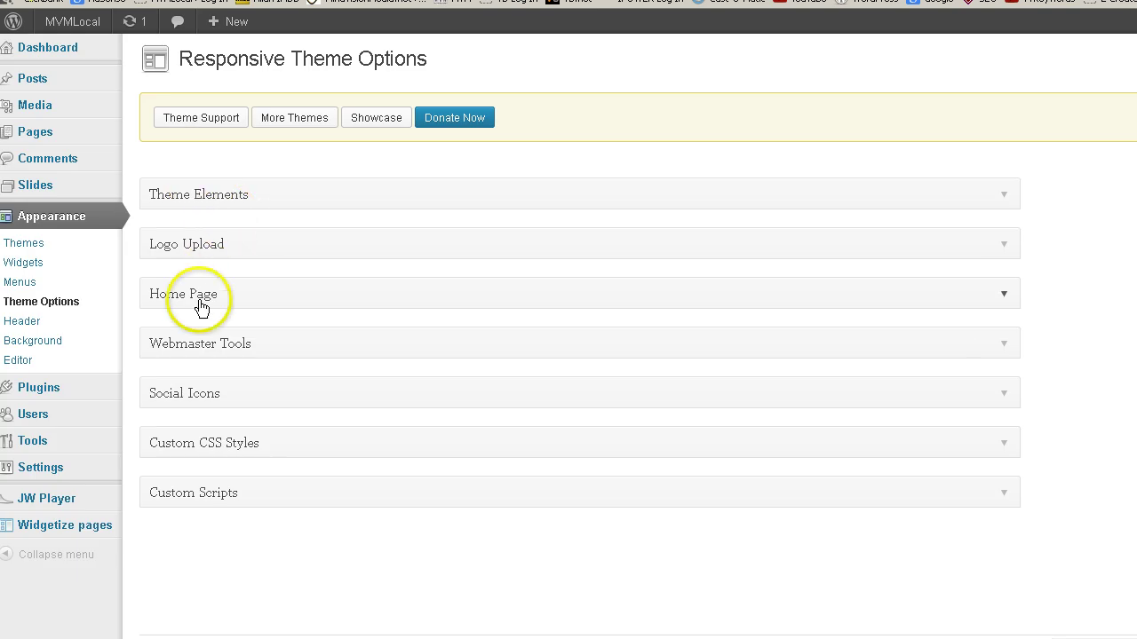
click(188, 295)
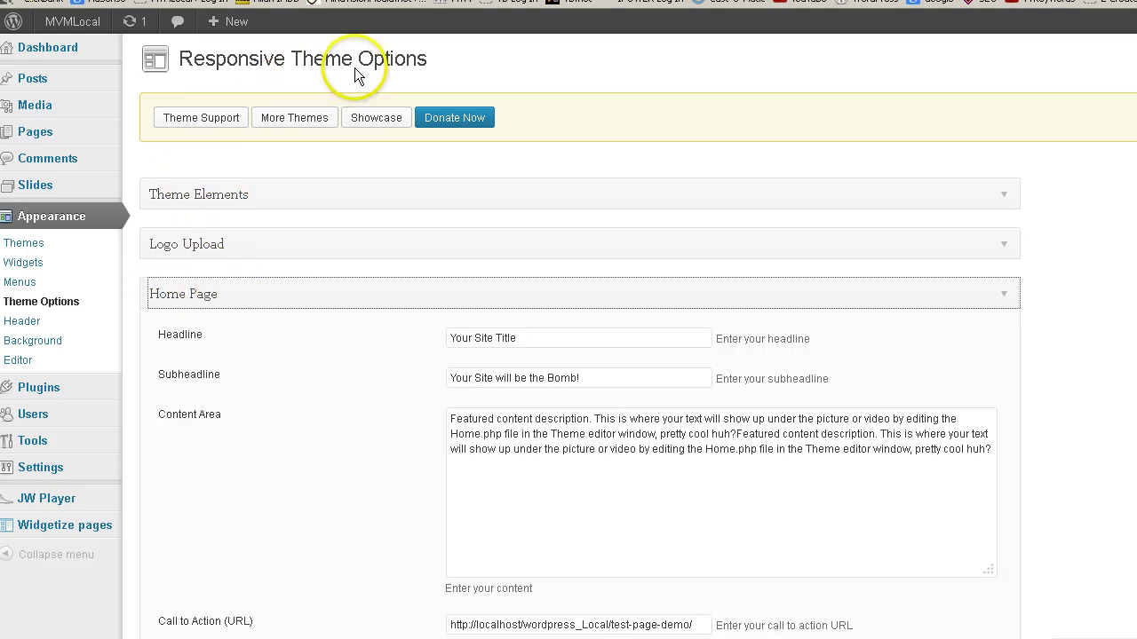
scroll(298, 335, down, 4)
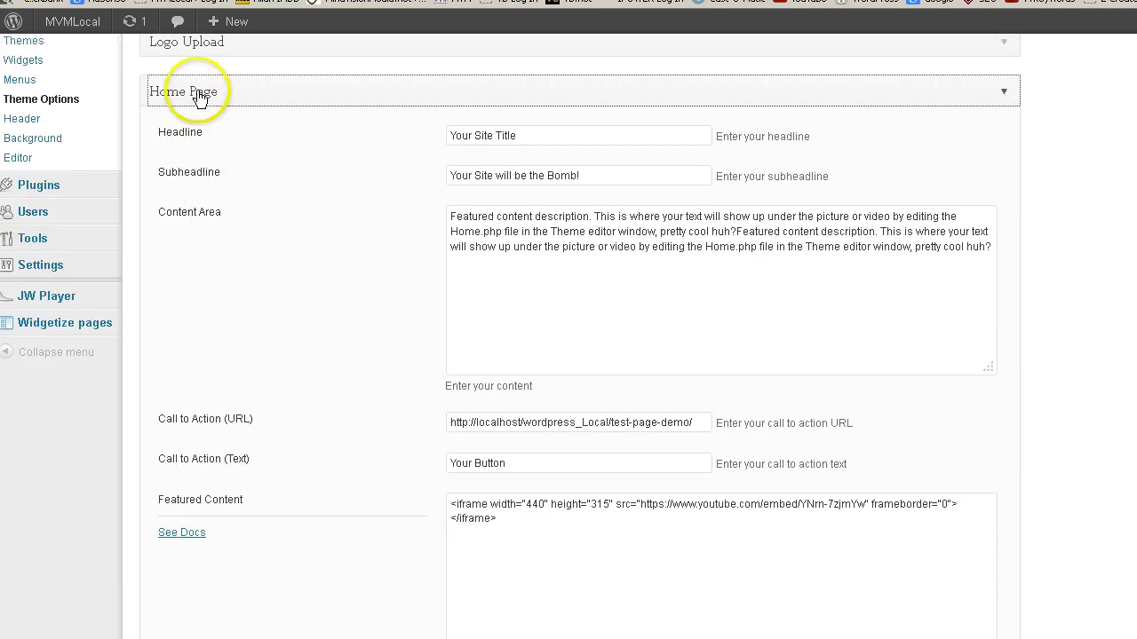
scroll(436, 373, down, 4)
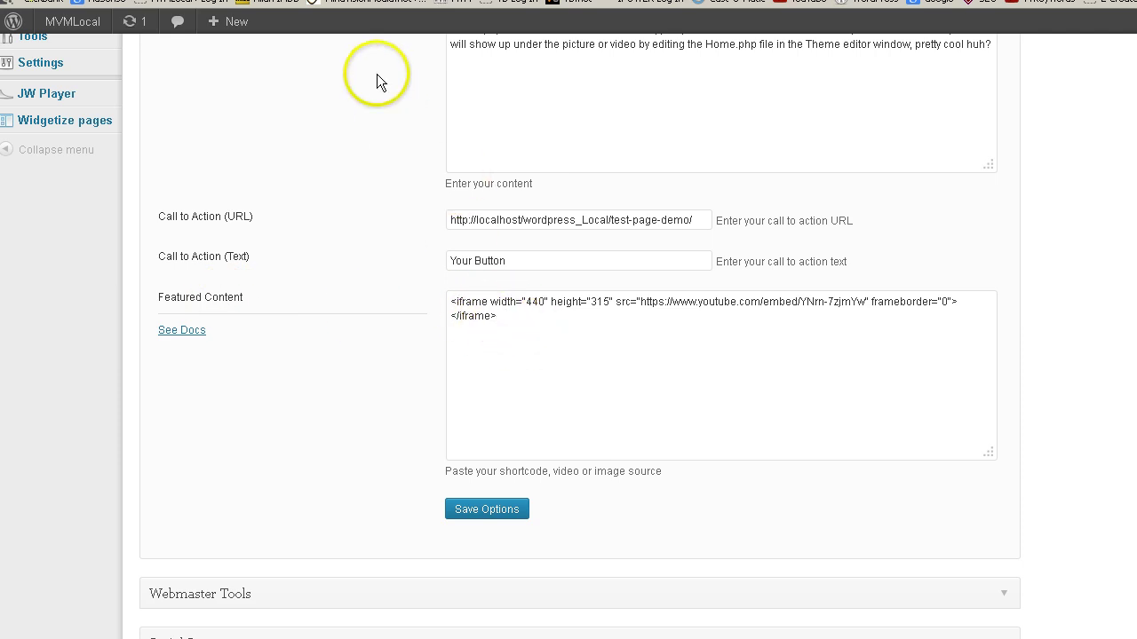
key(ctrl+Tab)
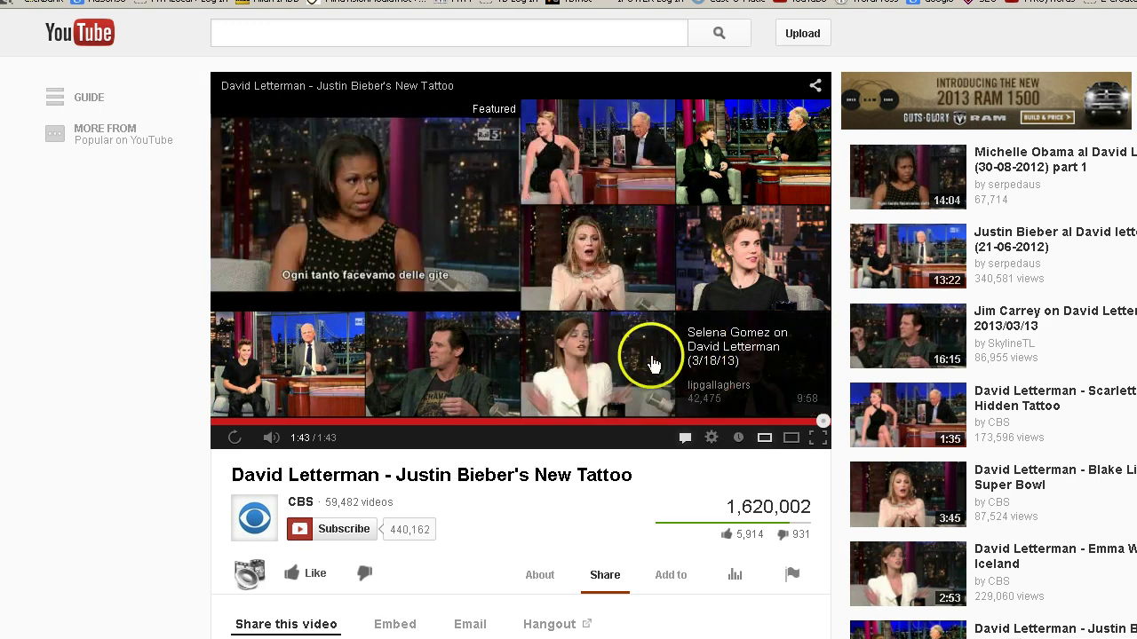
Step: Show the YouTube video's iframe code through Share > Embed
scroll(682, 525, down, 2)
click(605, 443)
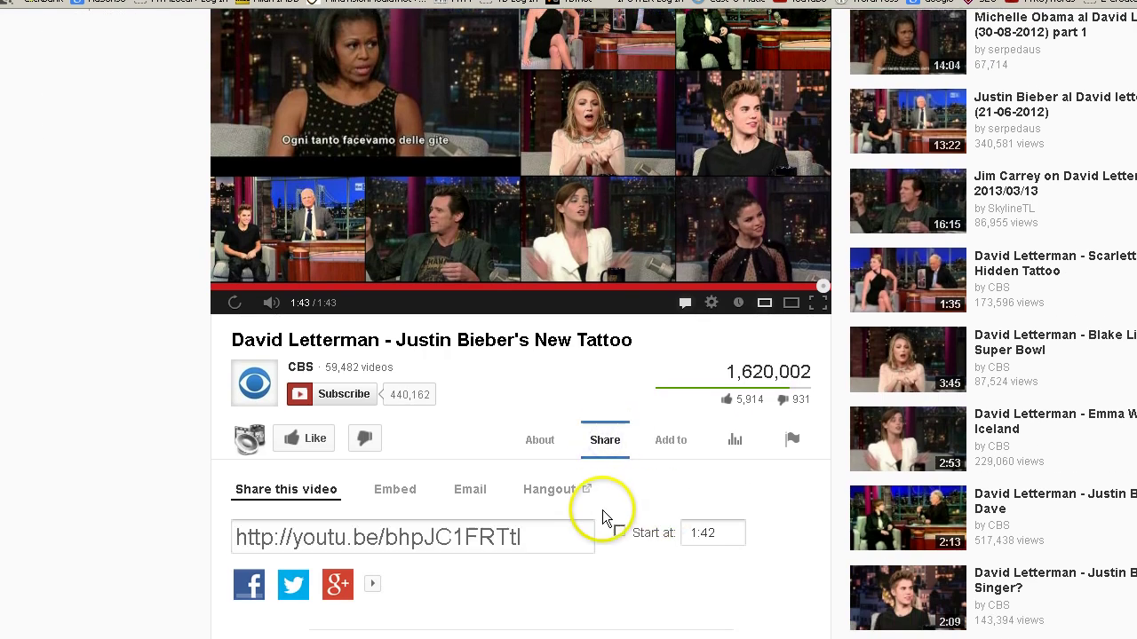
click(396, 493)
scroll(427, 537, down, 3)
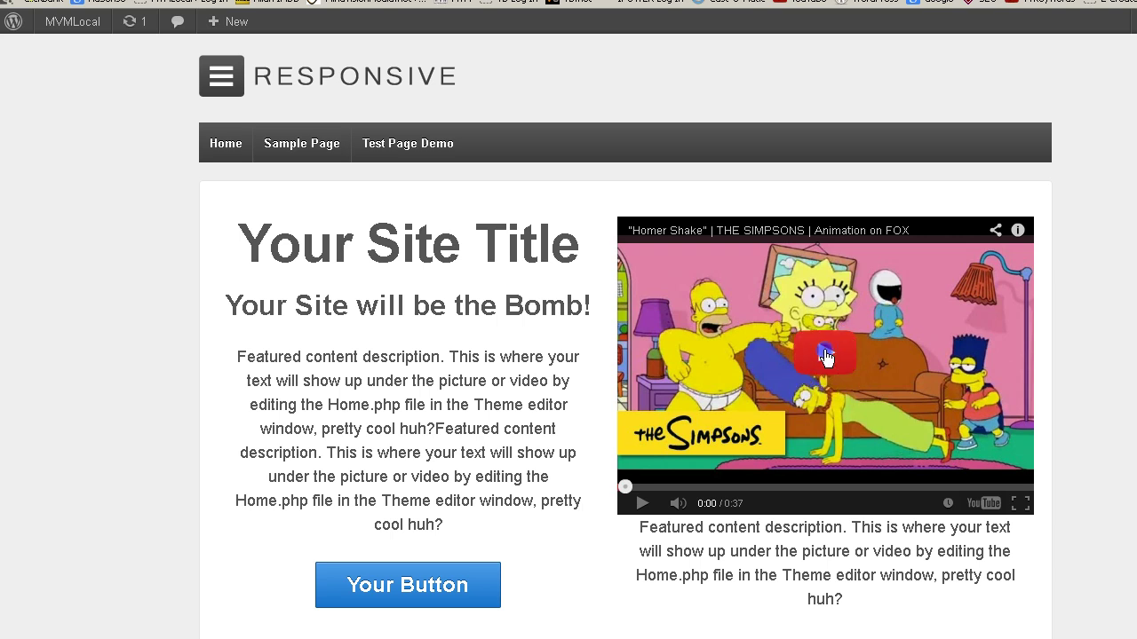
Step: Play, pause and reload the home page video to confirm it still doesn't autoplay
click(888, 415)
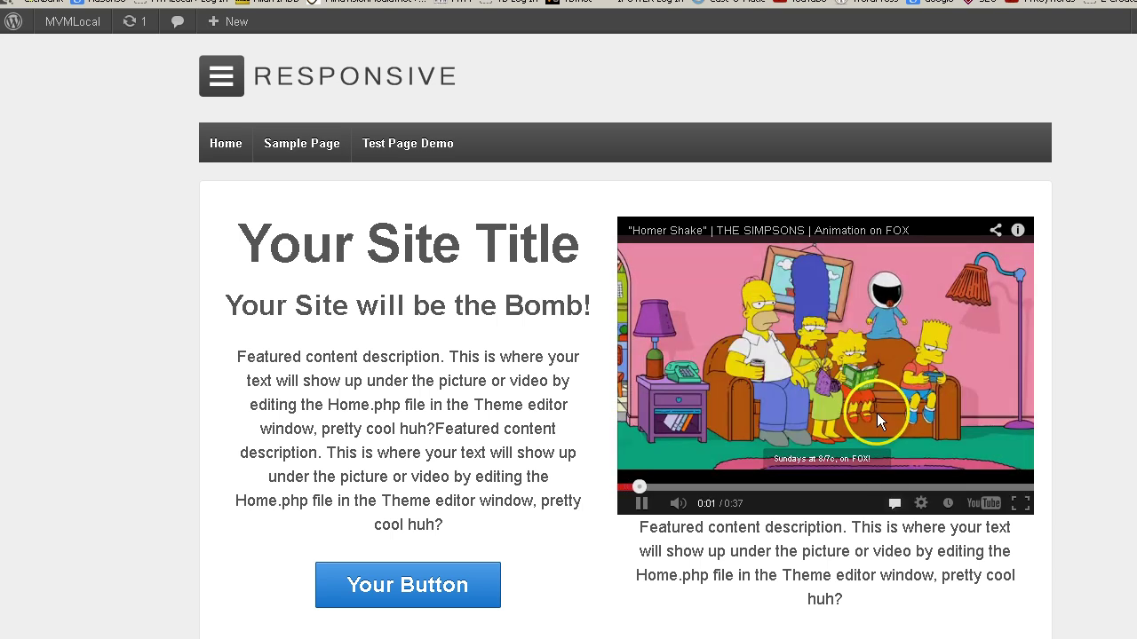
click(644, 505)
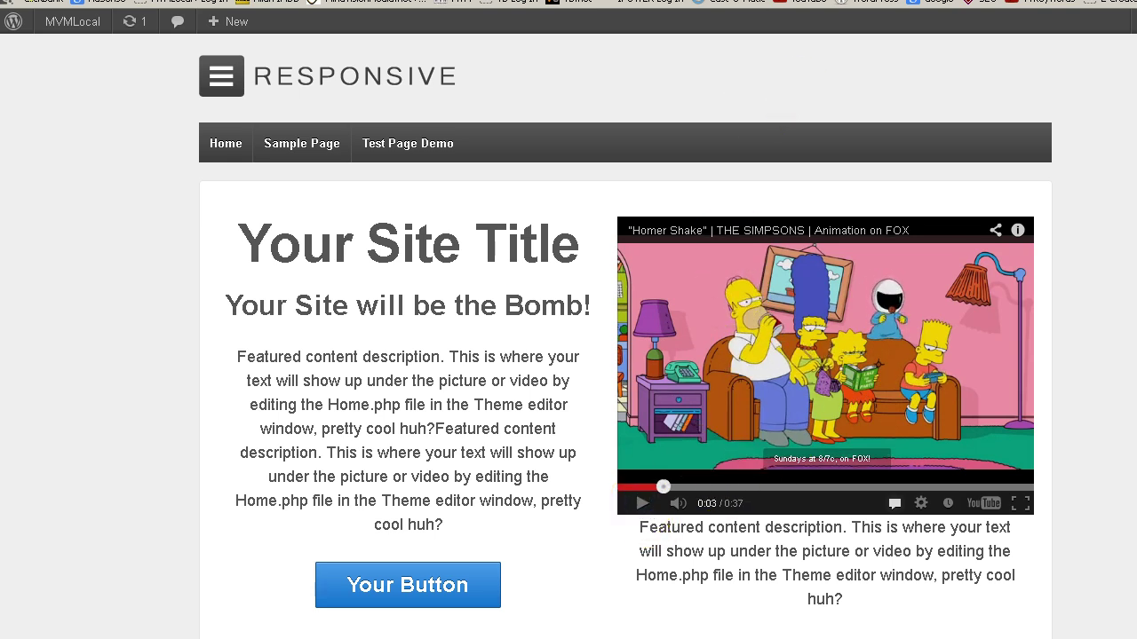
key(F5)
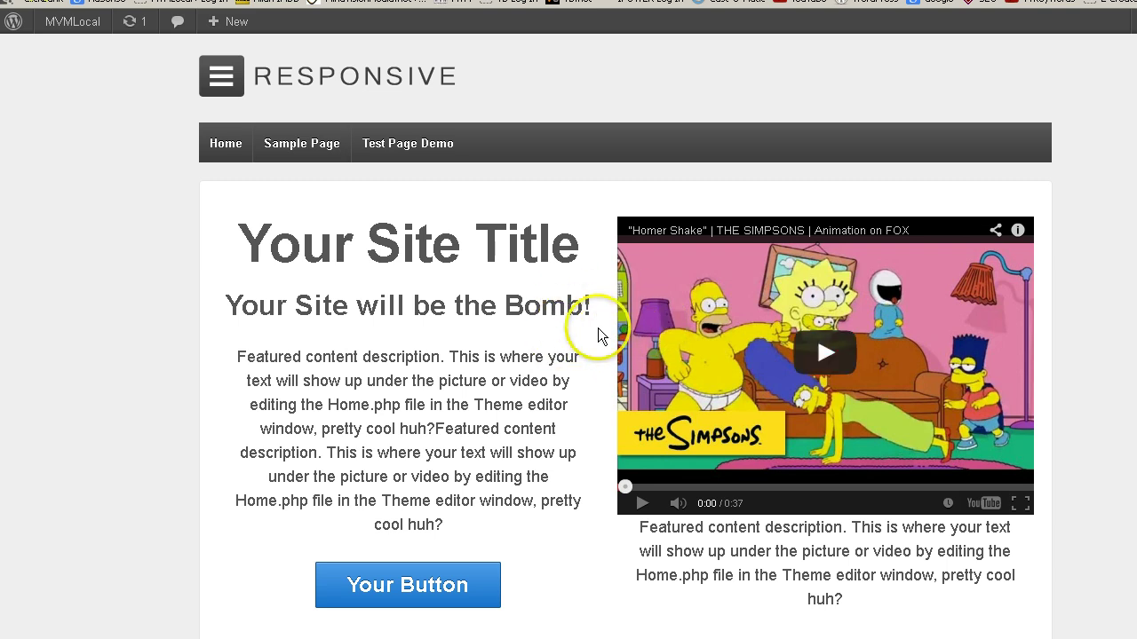
key(ctrl+Tab)
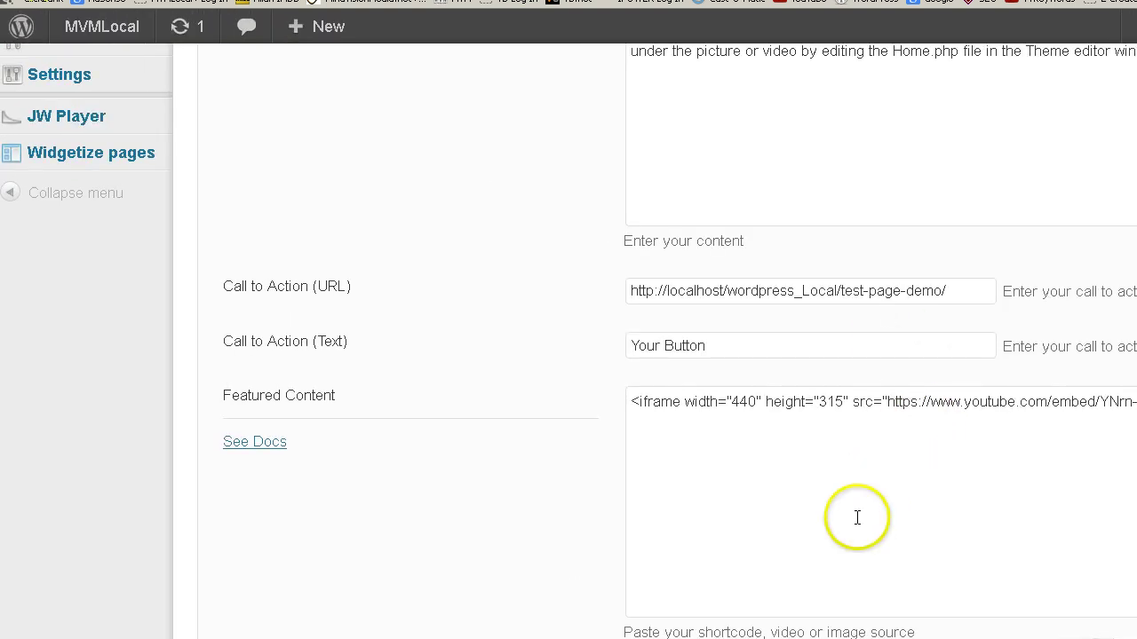
Step: Zoom the page in and select video ID YNrn-7zjmYw after embed/ in Featured Content
scroll(569, 342, right, 4)
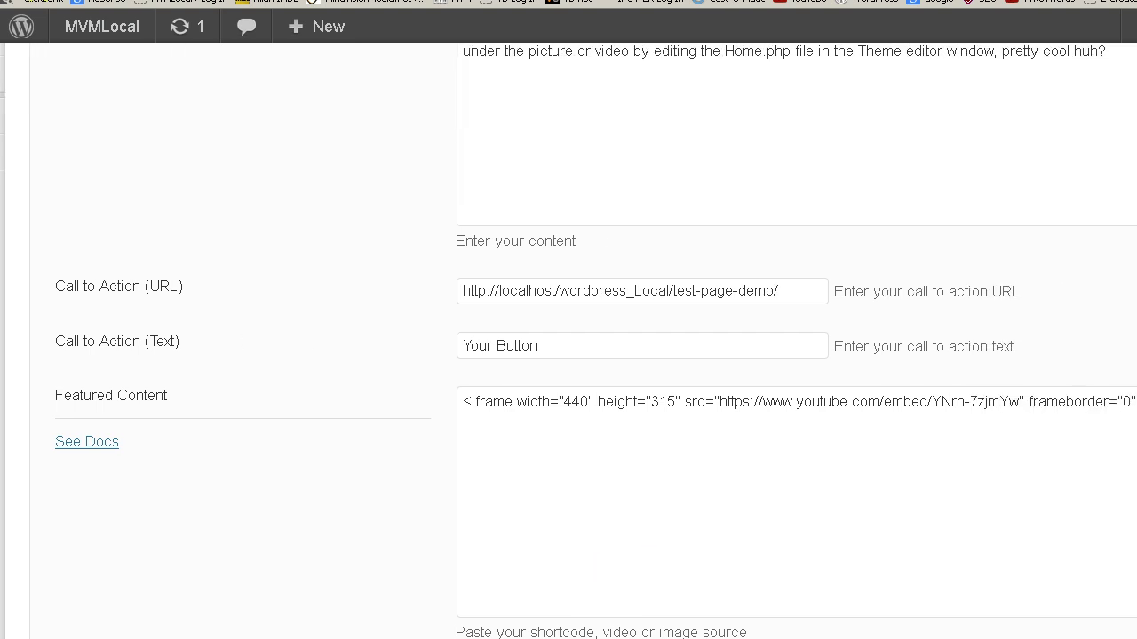
key(ctrl+plus)
key(ctrl+plus)
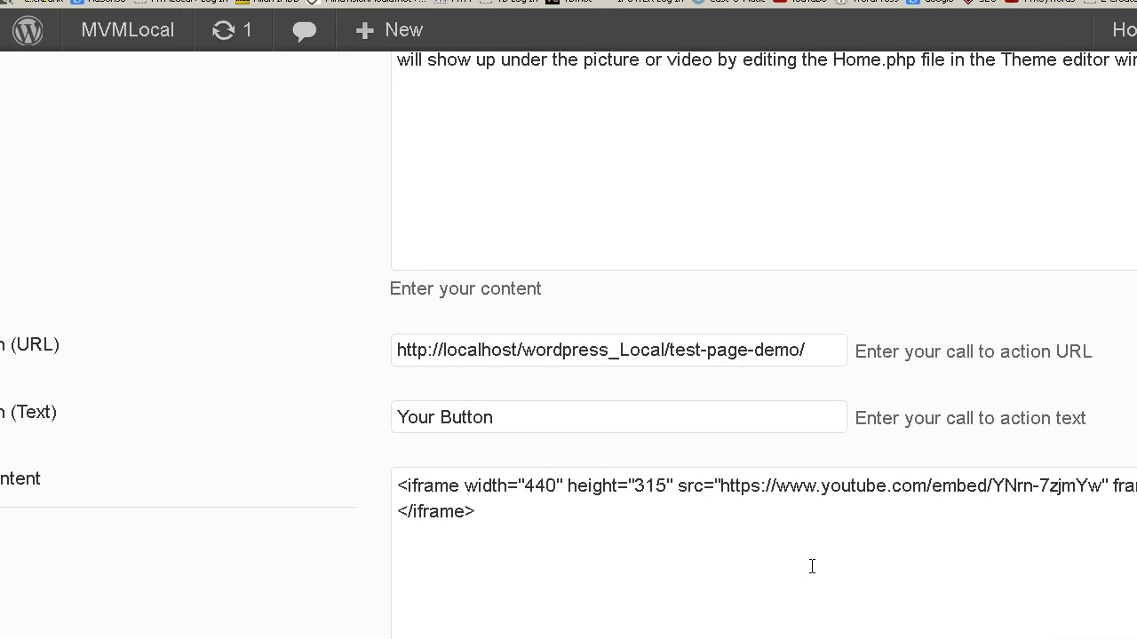
scroll(568, 356, down, 5)
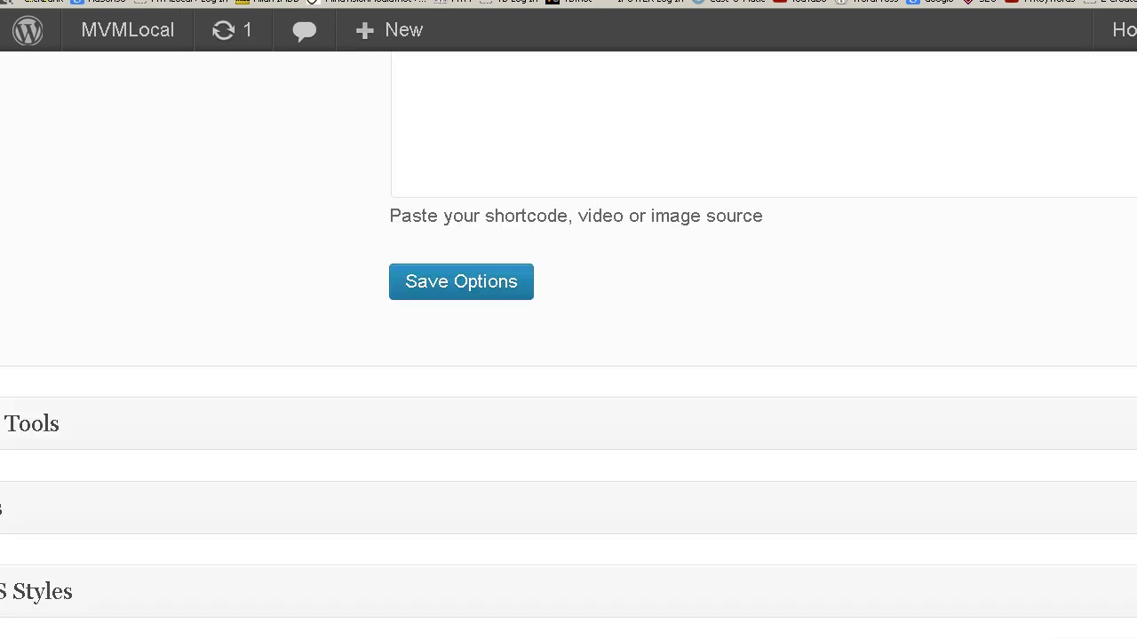
scroll(776, 566, up, 6)
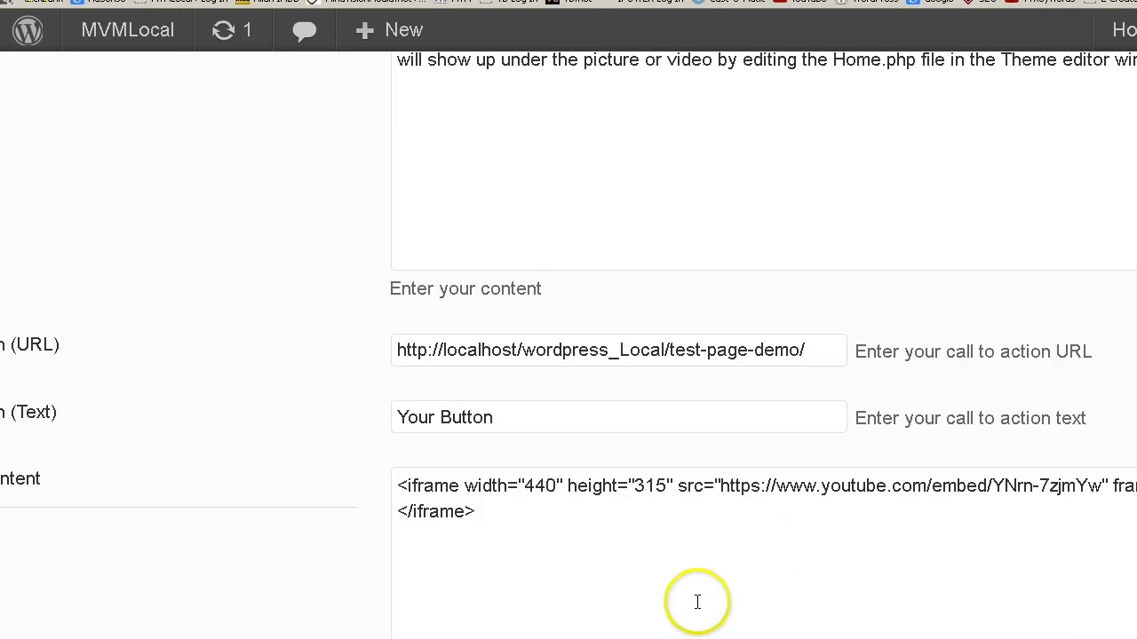
scroll(568, 346, right, 3)
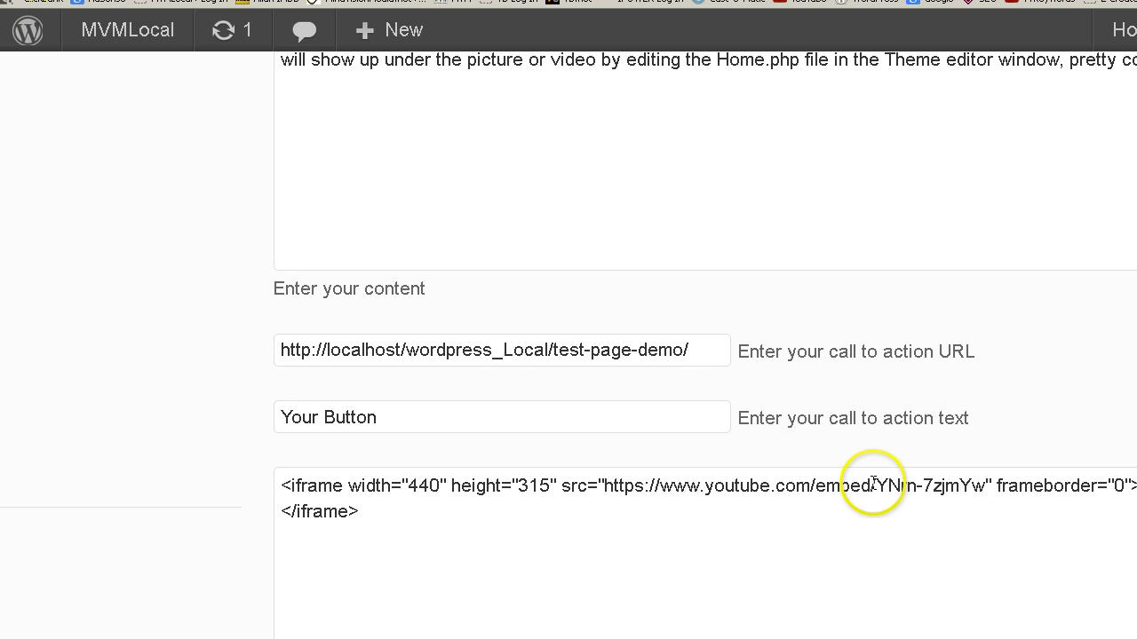
drag(876, 485, 889, 484)
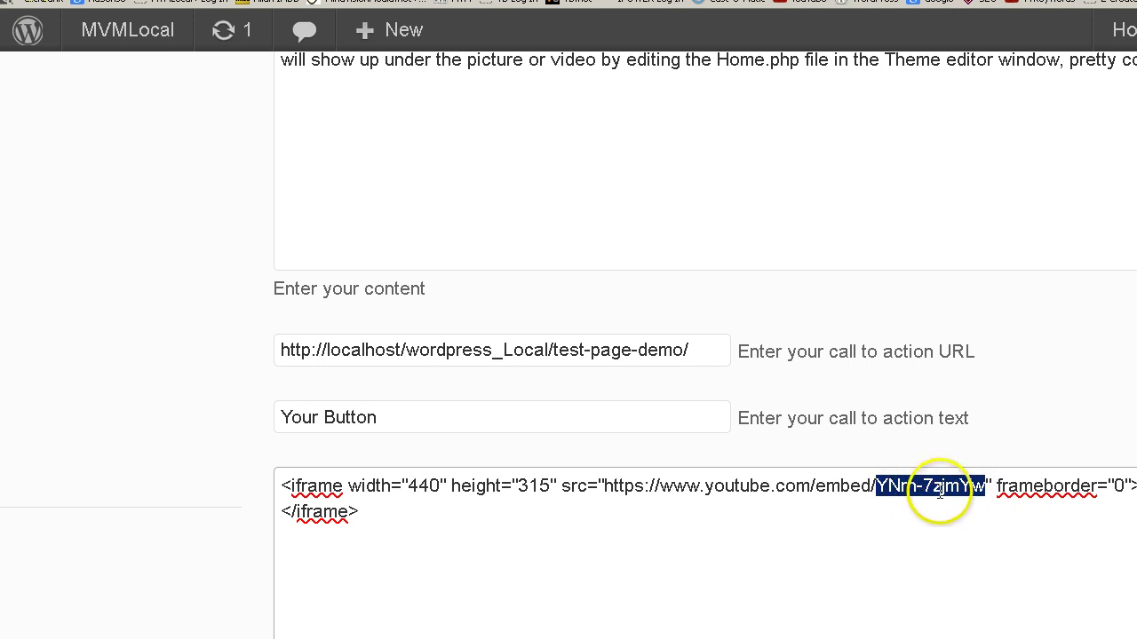
Step: Paste ?autoplay=1&loop=1&playlist=YNrn-7zjmYw after the video ID in the embed URL
click(987, 489)
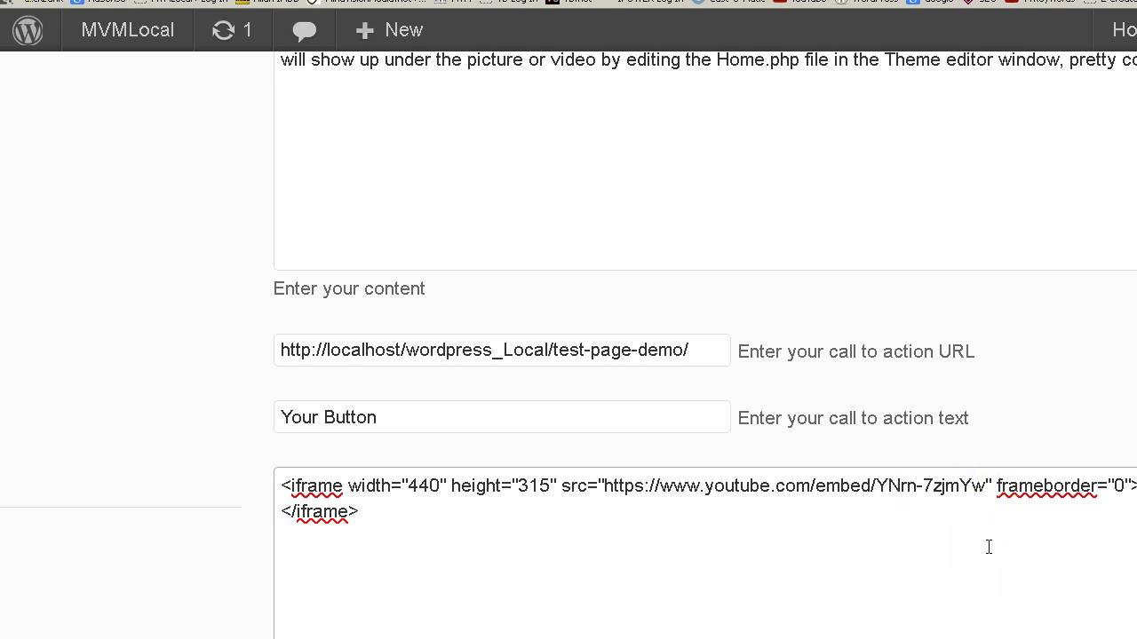
text(?autoplay=1&loop=1&playlist=YNrn-7zjmYw?)
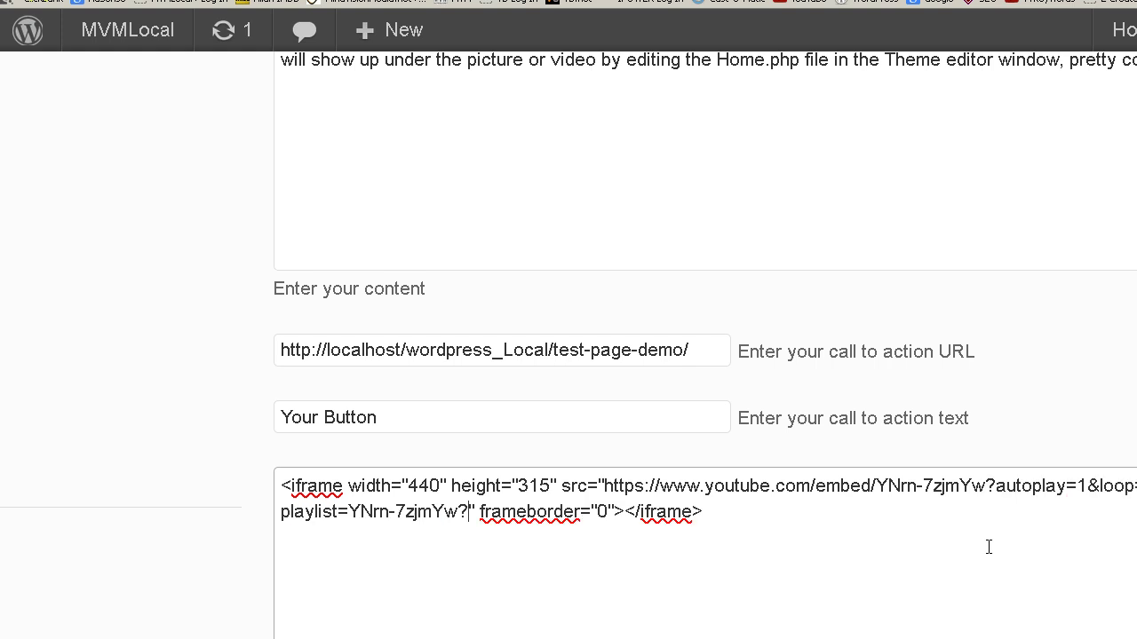
click(1009, 557)
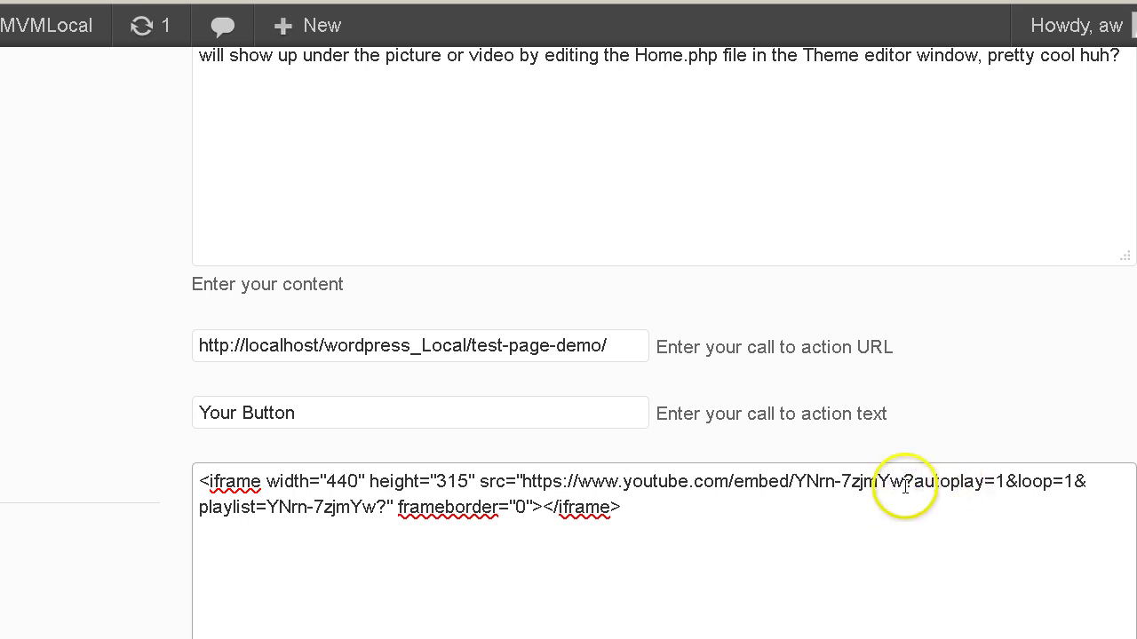
click(904, 482)
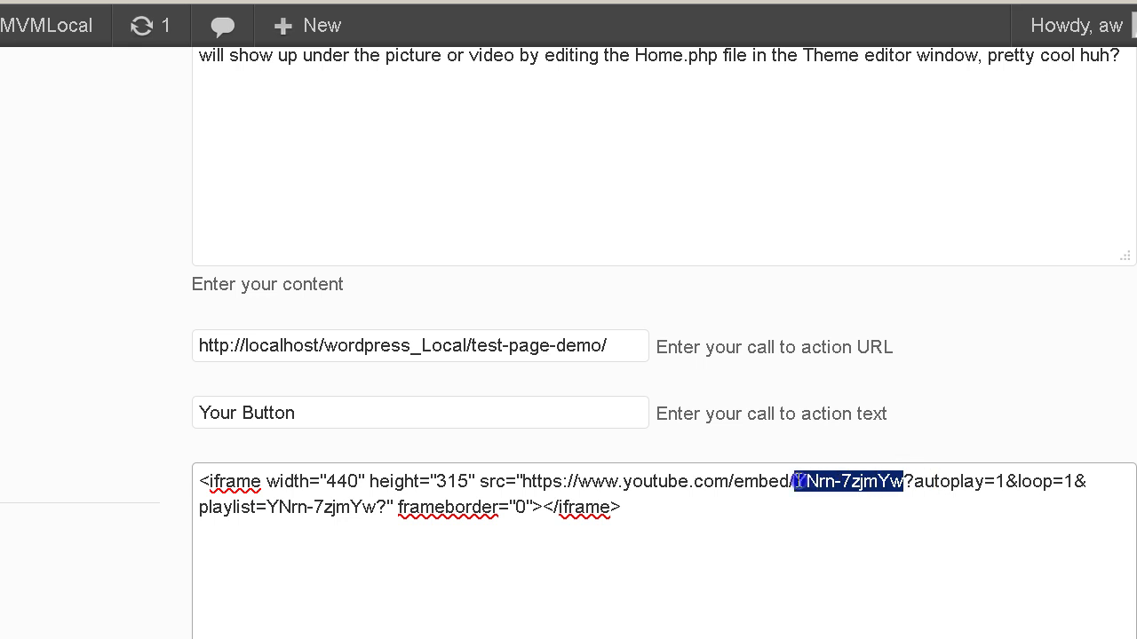
click(904, 482)
drag(924, 479, 1082, 495)
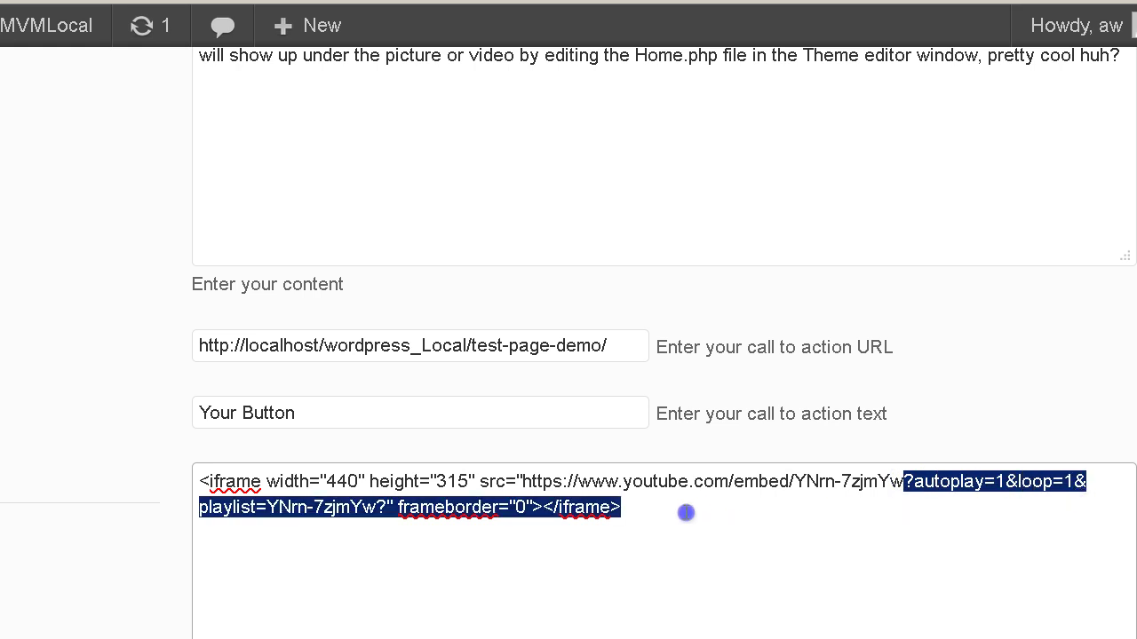
drag(607, 505, 388, 501)
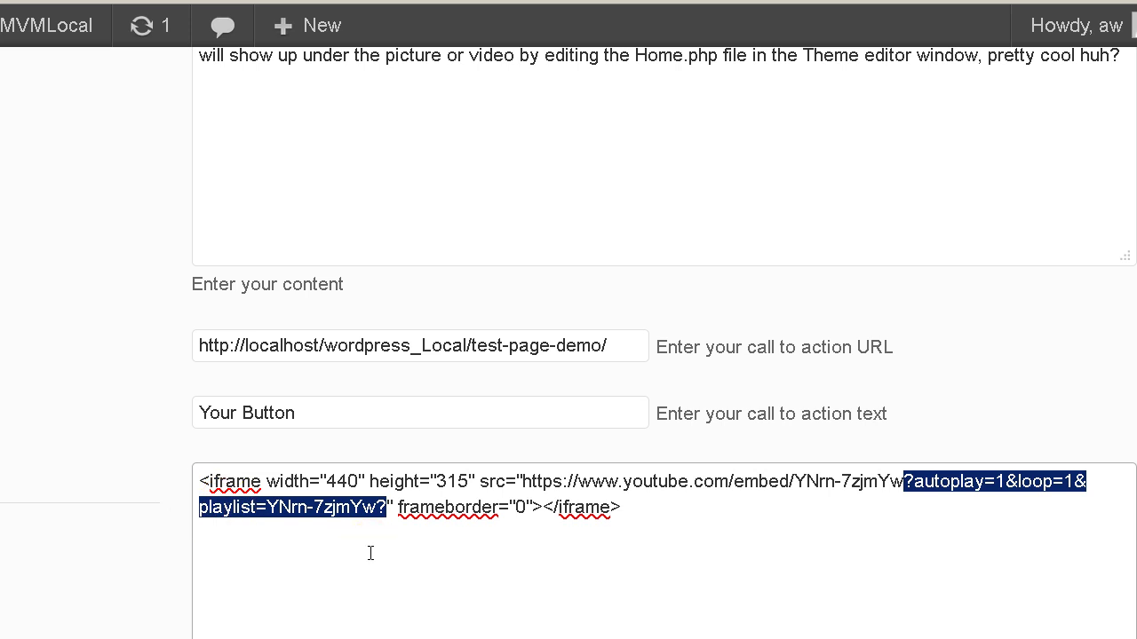
Step: Check that the playlist ID matches the embed video ID YNrn-7zjmYw
click(270, 506)
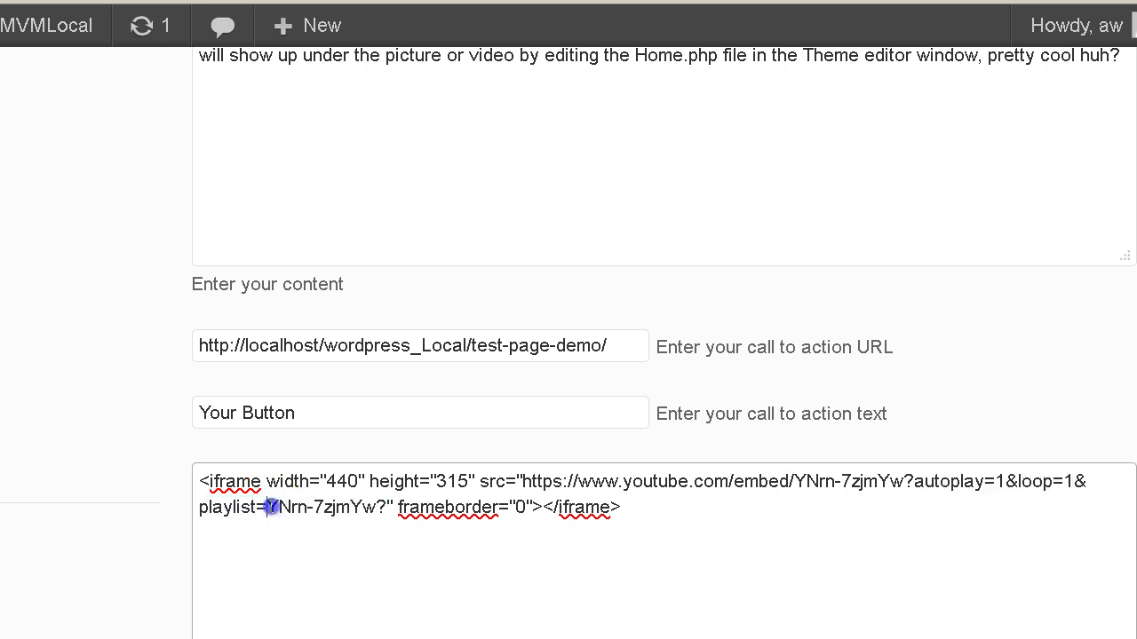
drag(269, 506, 387, 507)
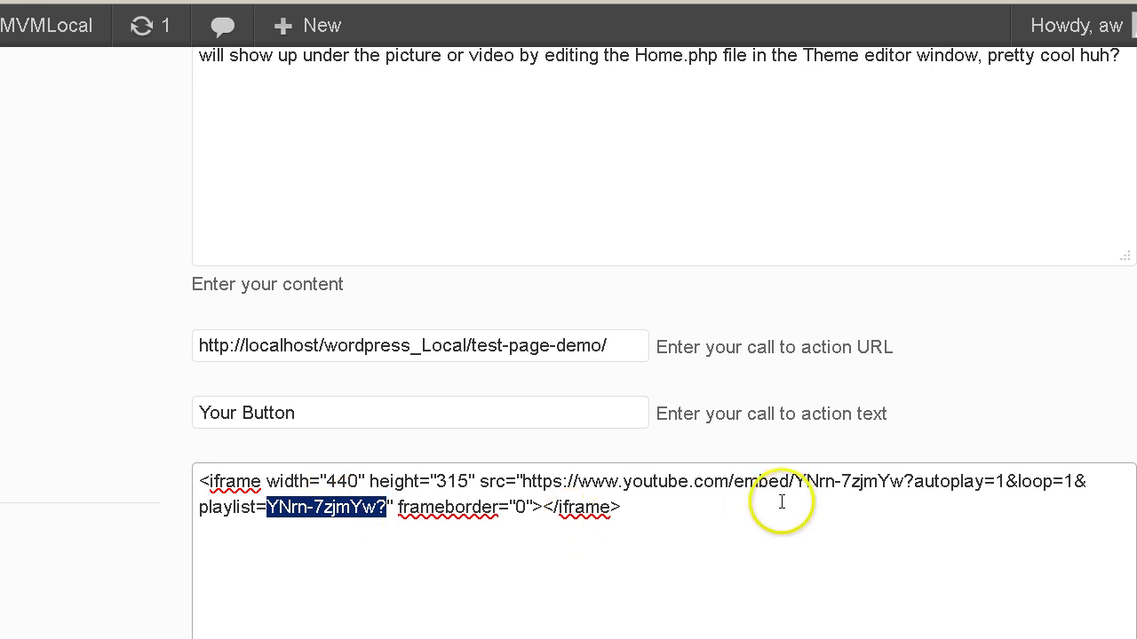
drag(794, 480, 863, 480)
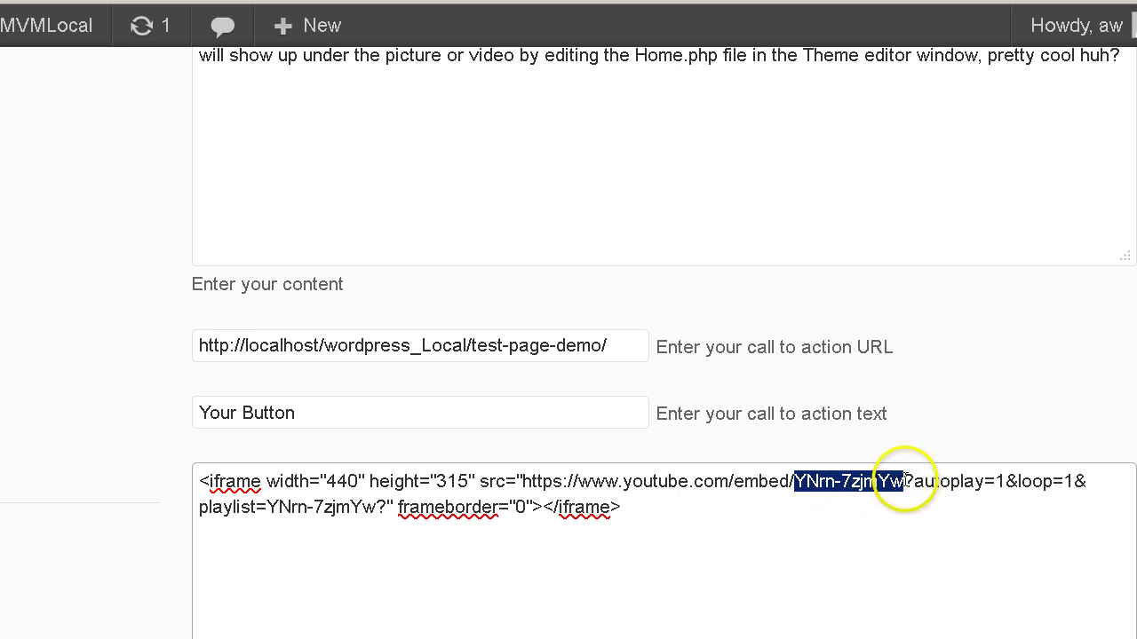
click(903, 481)
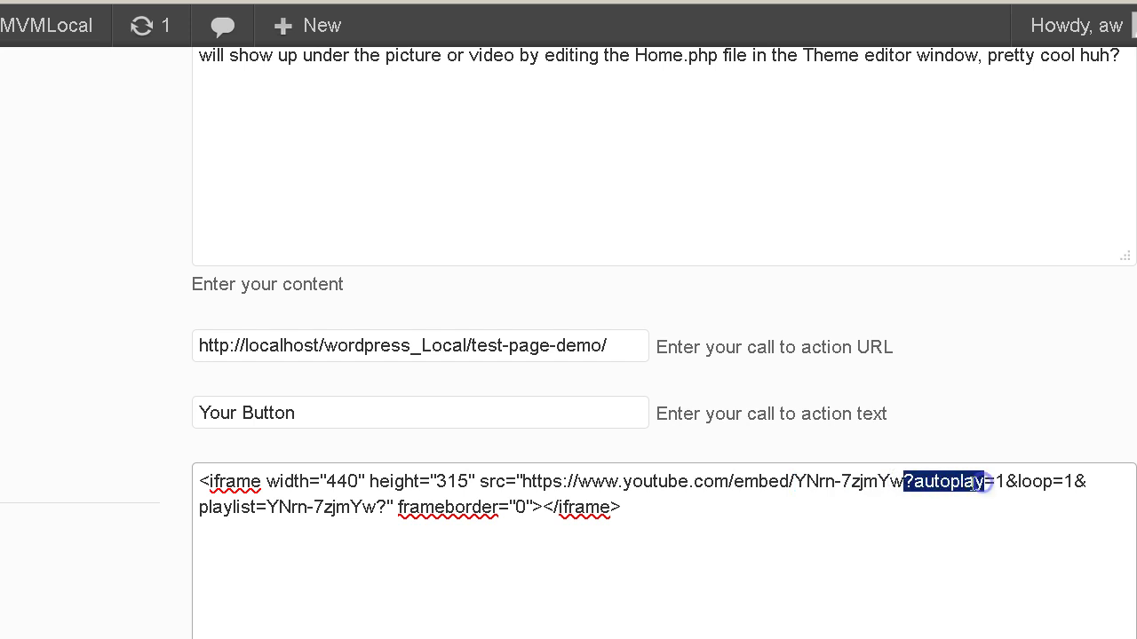
click(378, 507)
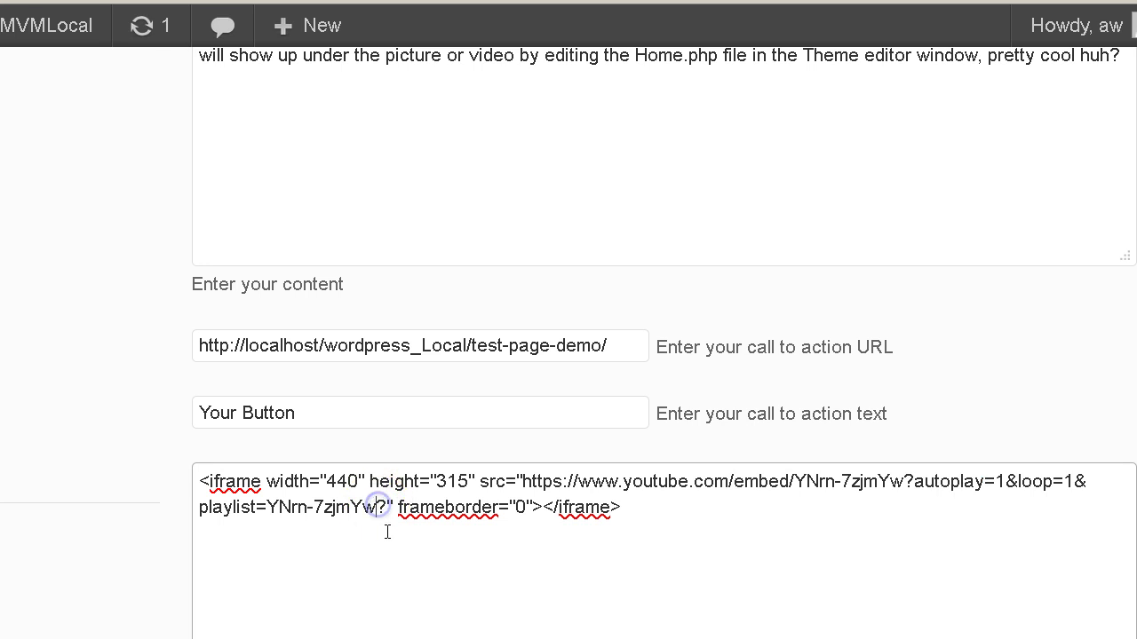
click(377, 507)
drag(378, 507, 305, 505)
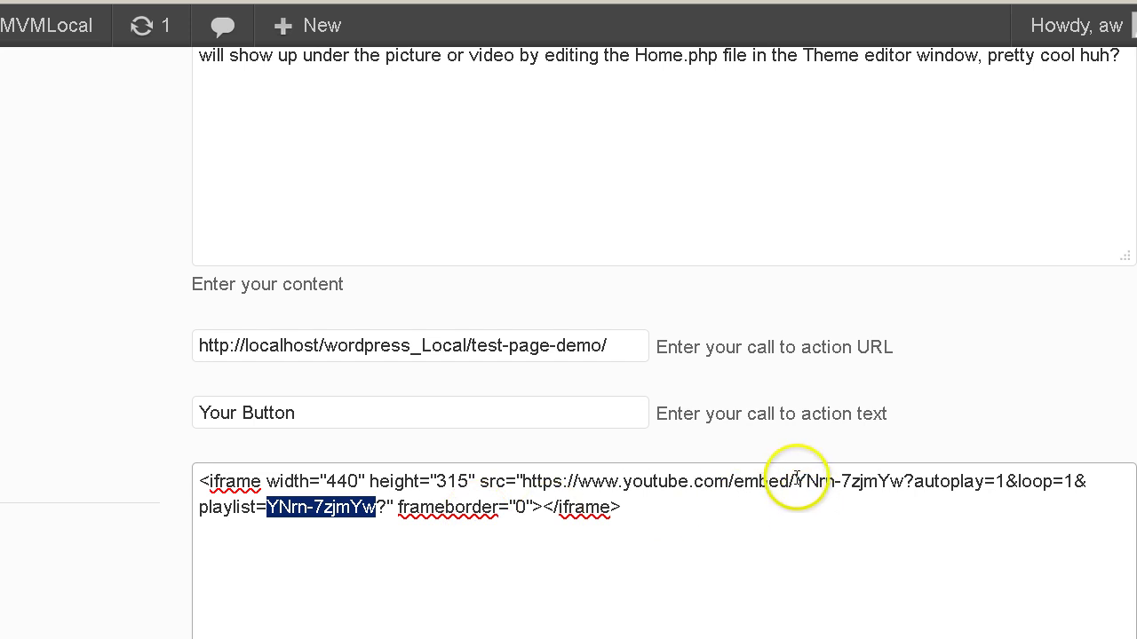
drag(793, 481, 397, 524)
scroll(365, 533, down, 5)
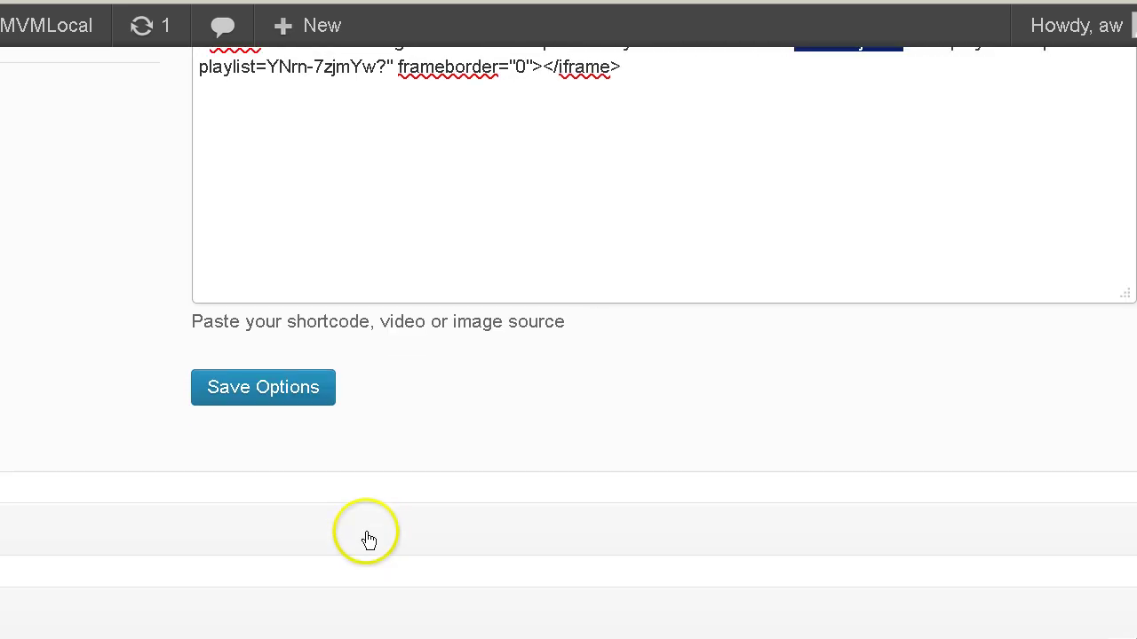
scroll(368, 540, down, 3)
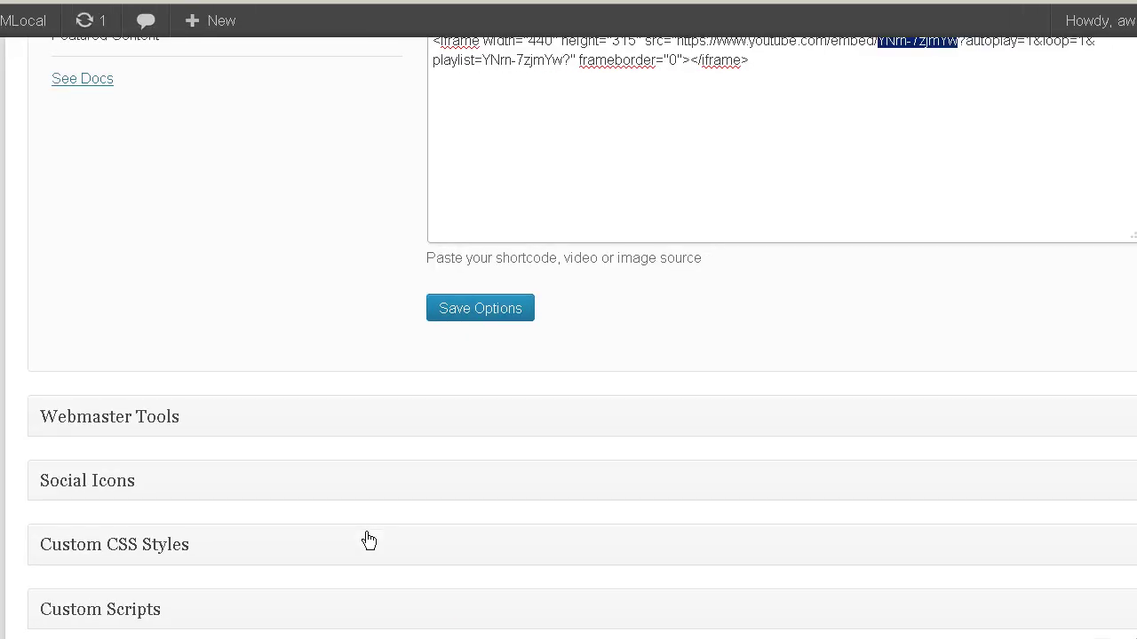
scroll(365, 540, up, 3)
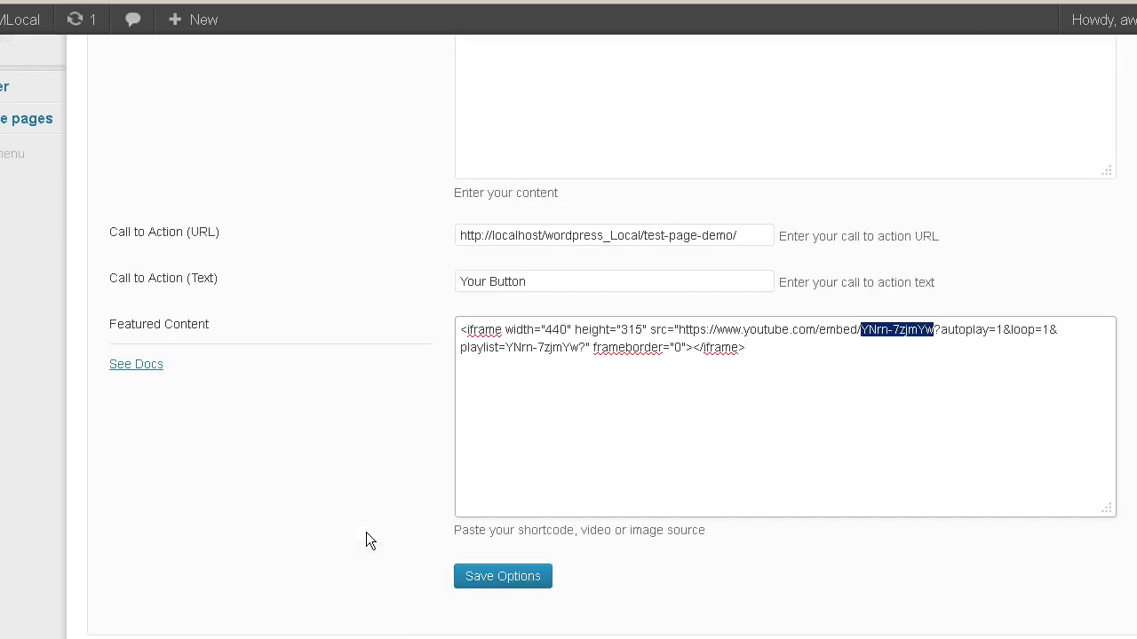
click(646, 557)
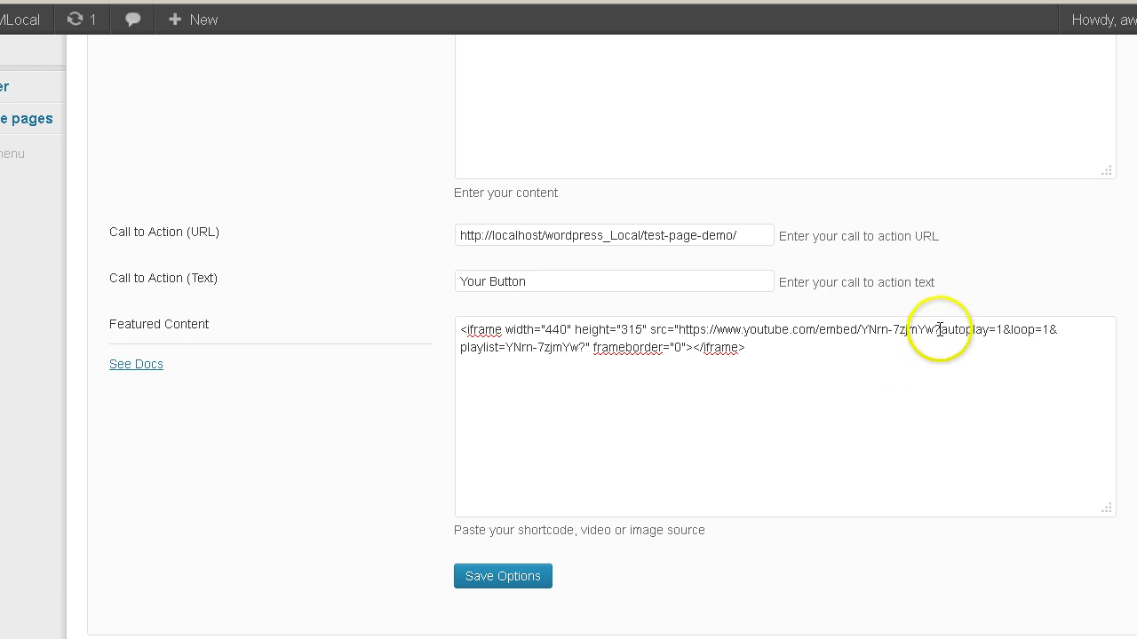
drag(935, 330, 861, 330)
drag(897, 330, 966, 330)
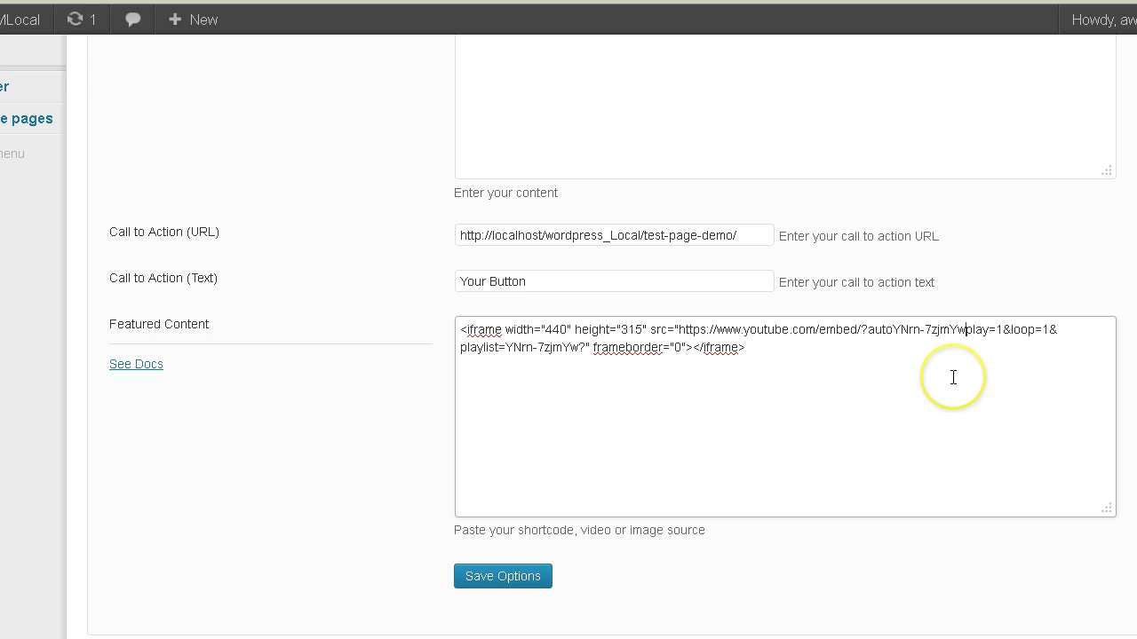
key(ctrl+z)
click(941, 351)
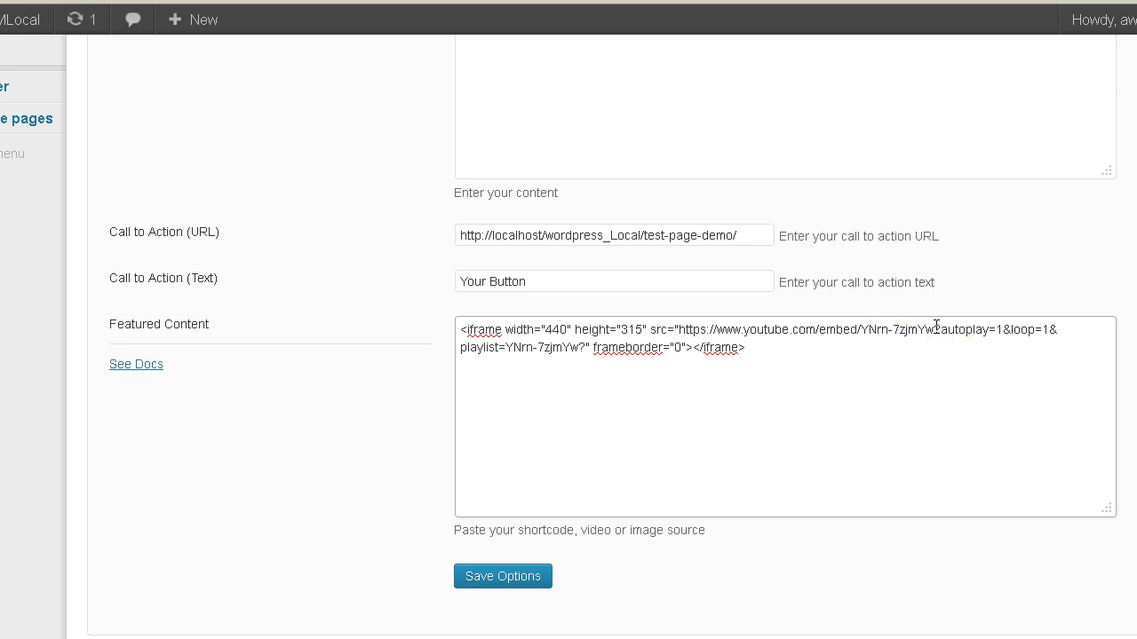
drag(985, 330, 972, 356)
drag(580, 356, 574, 349)
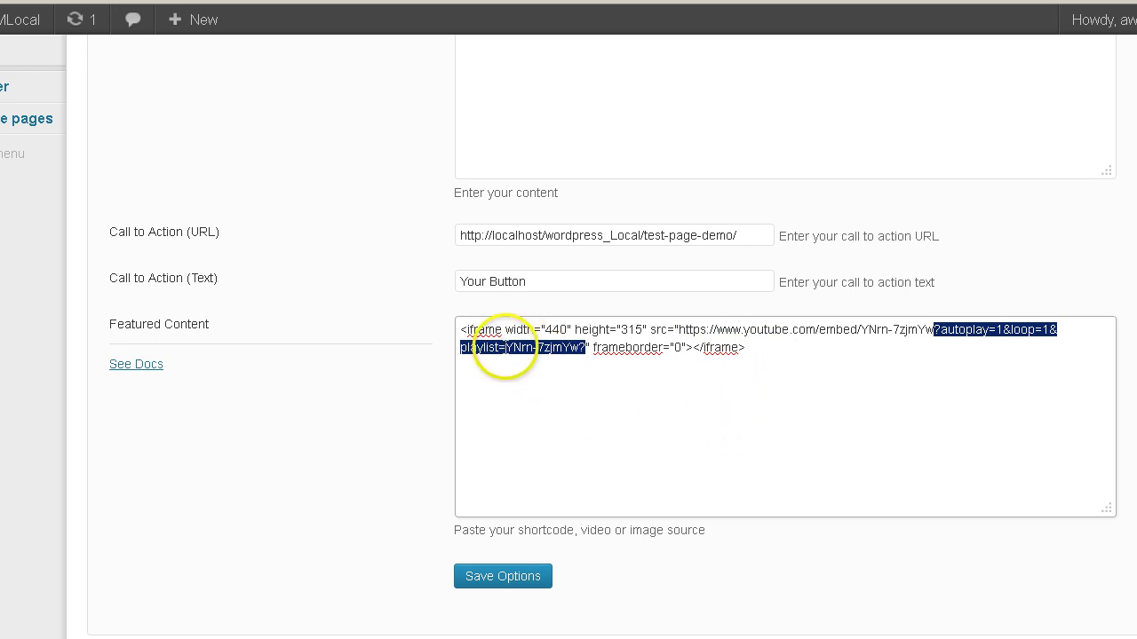
click(507, 347)
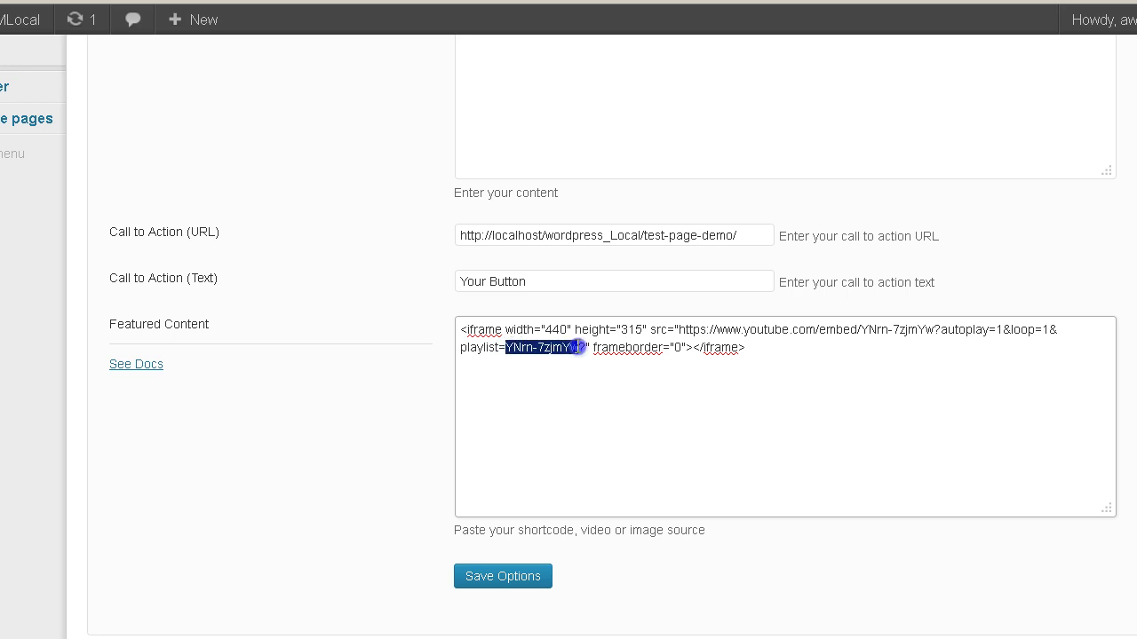
drag(580, 347, 577, 347)
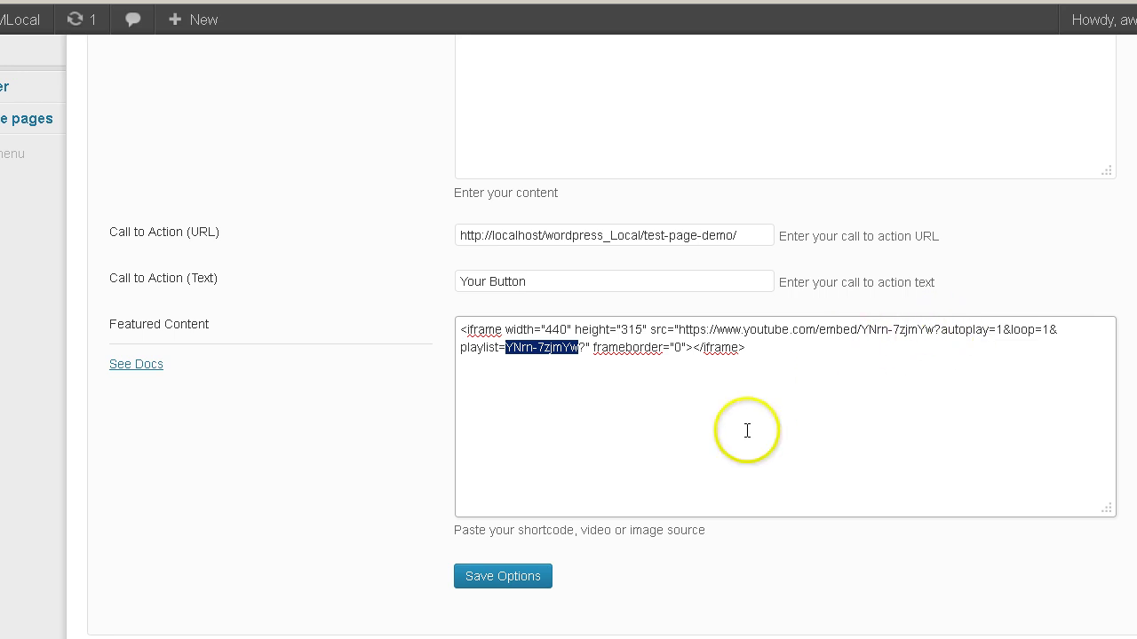
click(491, 479)
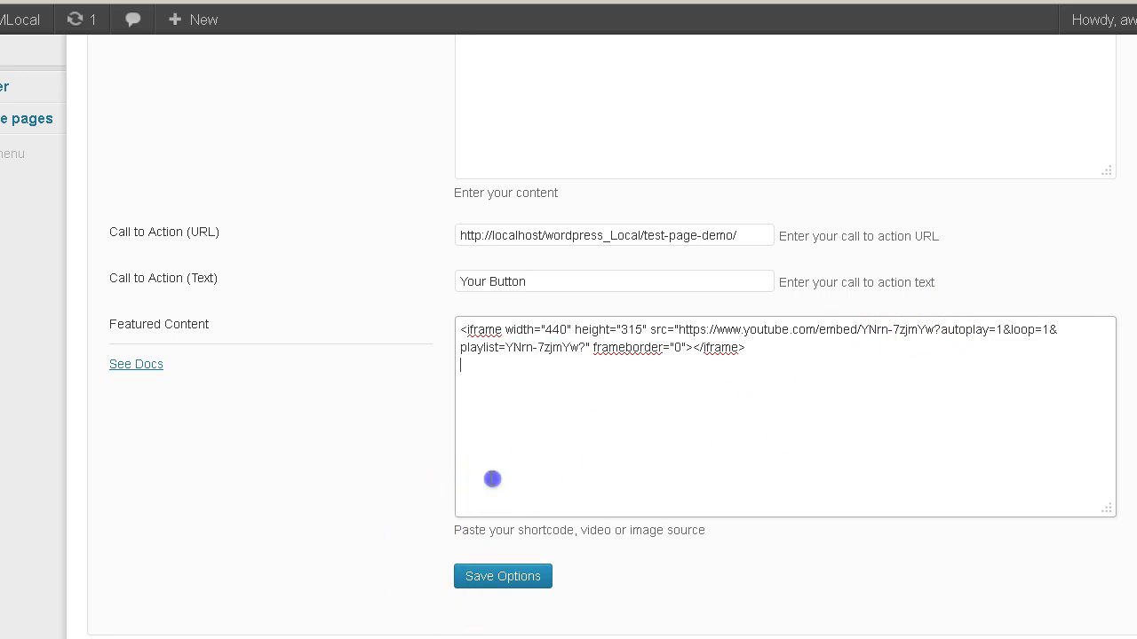
Step: Save the Home Page options and view the front page, where the video now autoplays
click(491, 579)
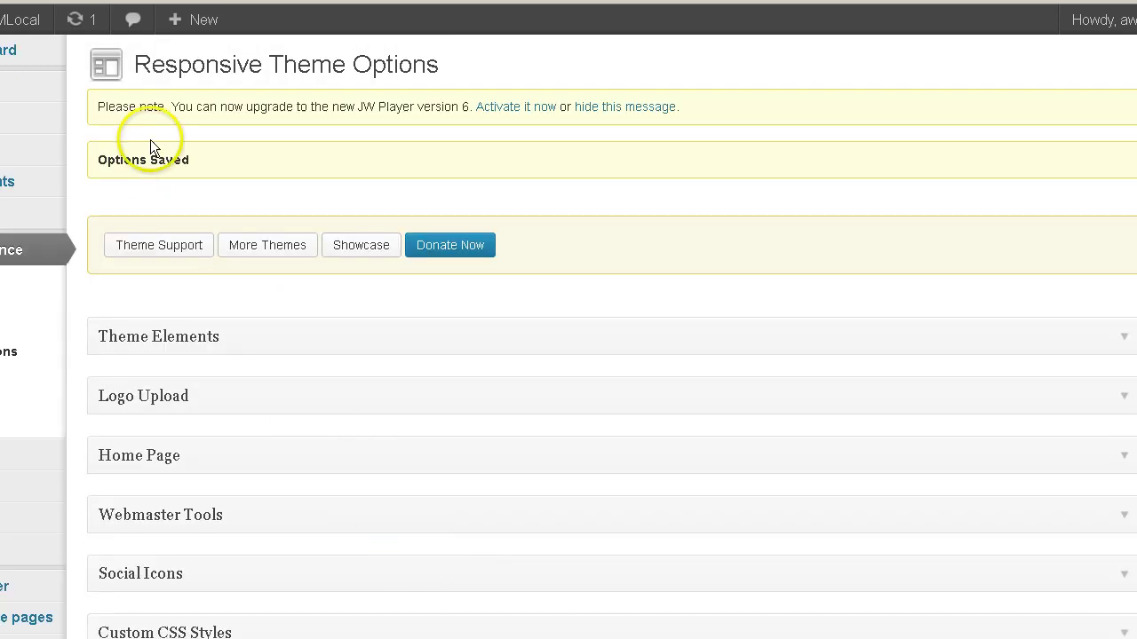
click(78, 2)
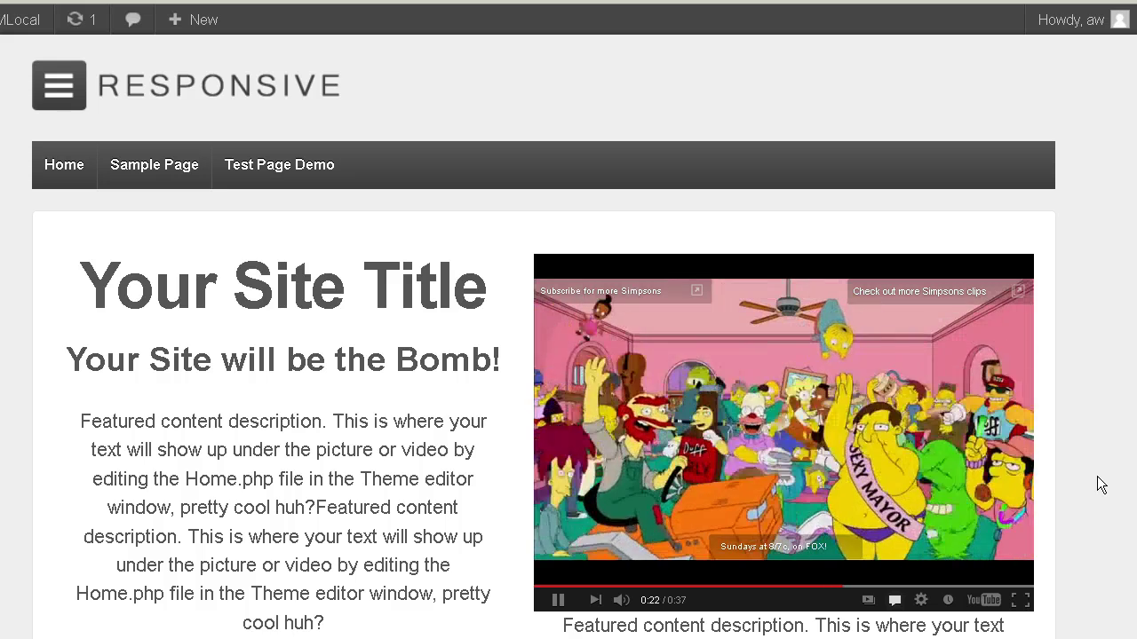
Step: Let the featured video loop back to the start, then pause it at 0:06
scroll(1101, 484, down, 1)
scroll(1102, 485, down, 1)
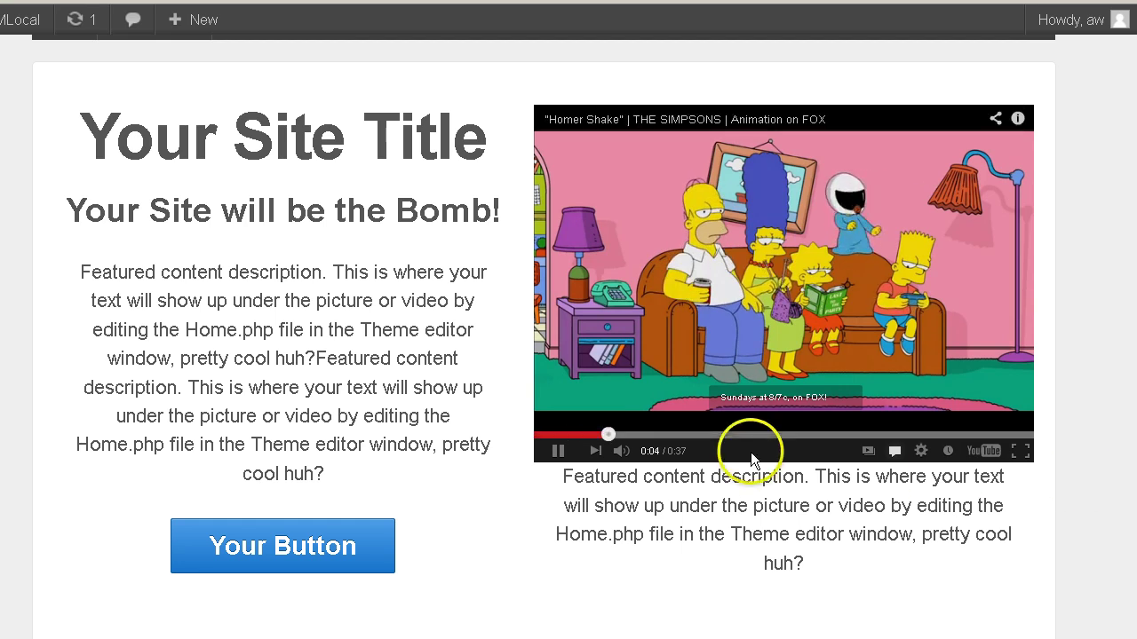
click(556, 451)
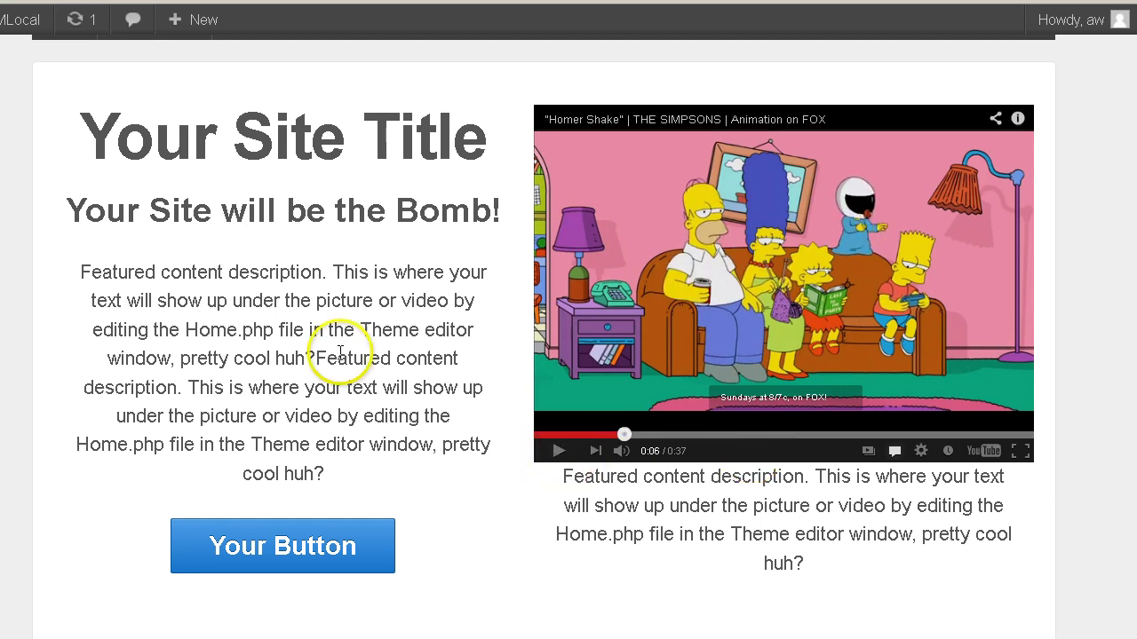
scroll(333, 352, up, 2)
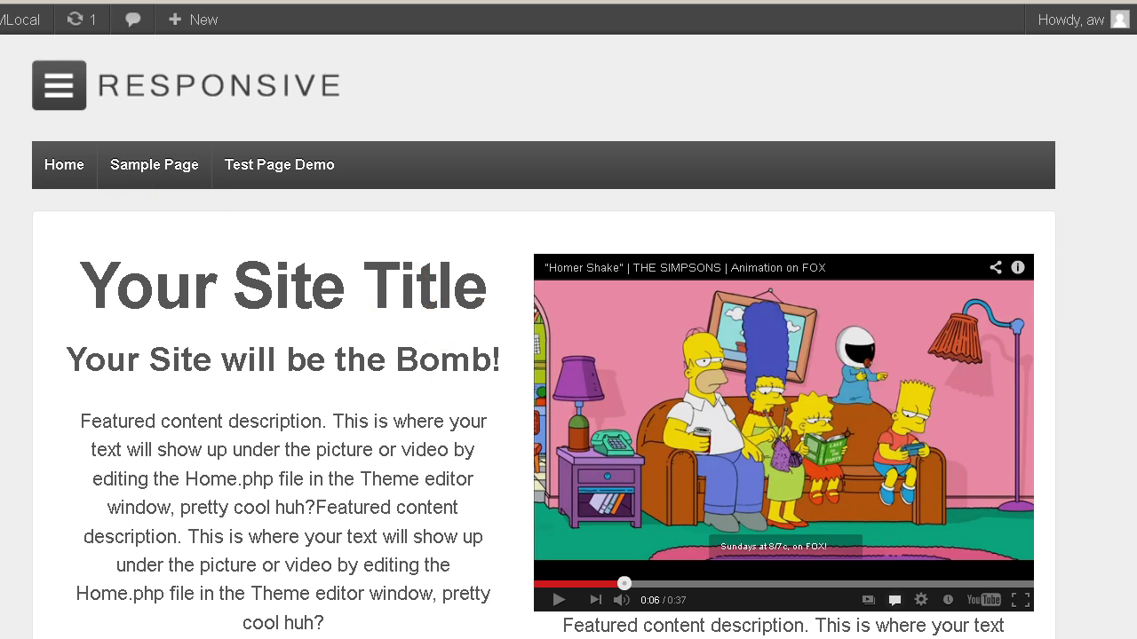
Step: Reopen the Home Page settings and inspect the autoplay, loop and playlist parameters in Featured Content
key(alt+Left)
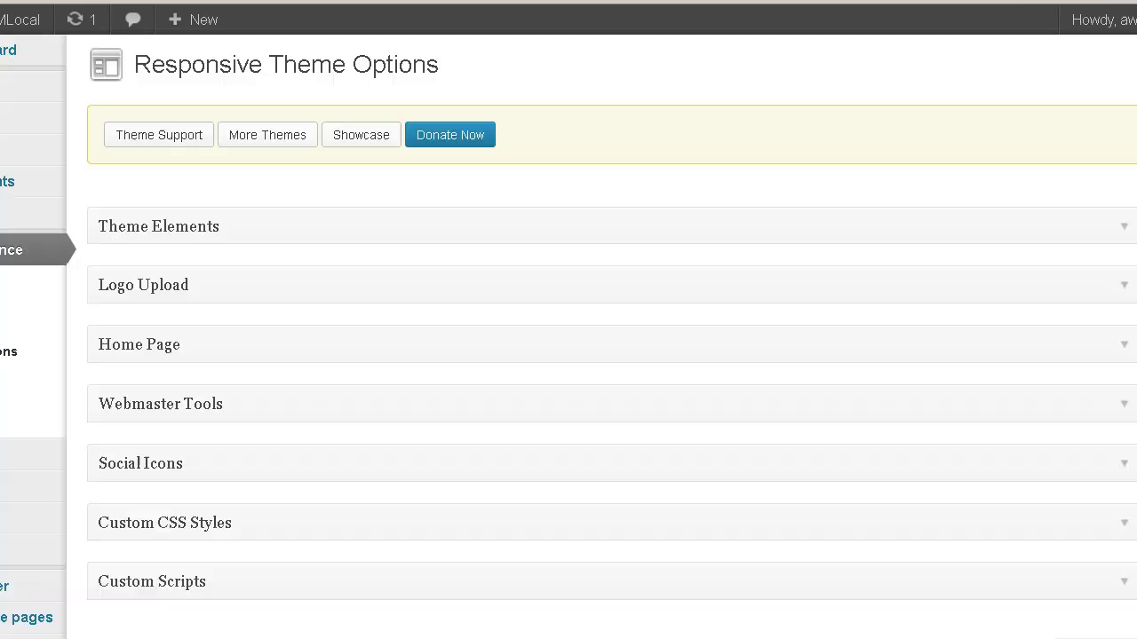
click(168, 347)
scroll(545, 483, down, 4)
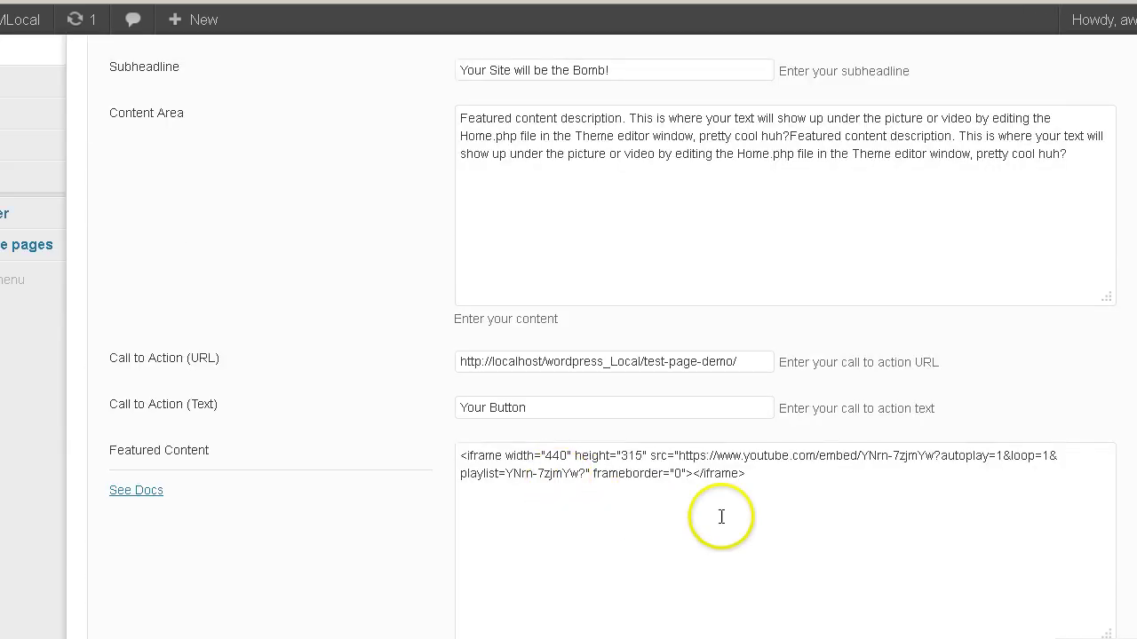
click(934, 453)
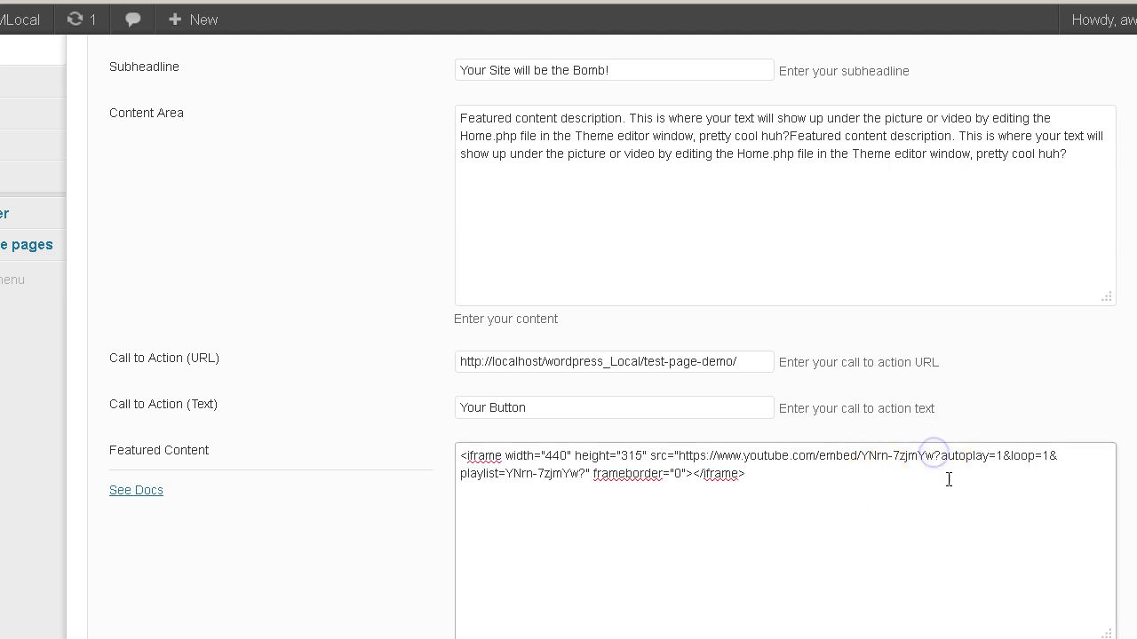
drag(935, 453, 582, 477)
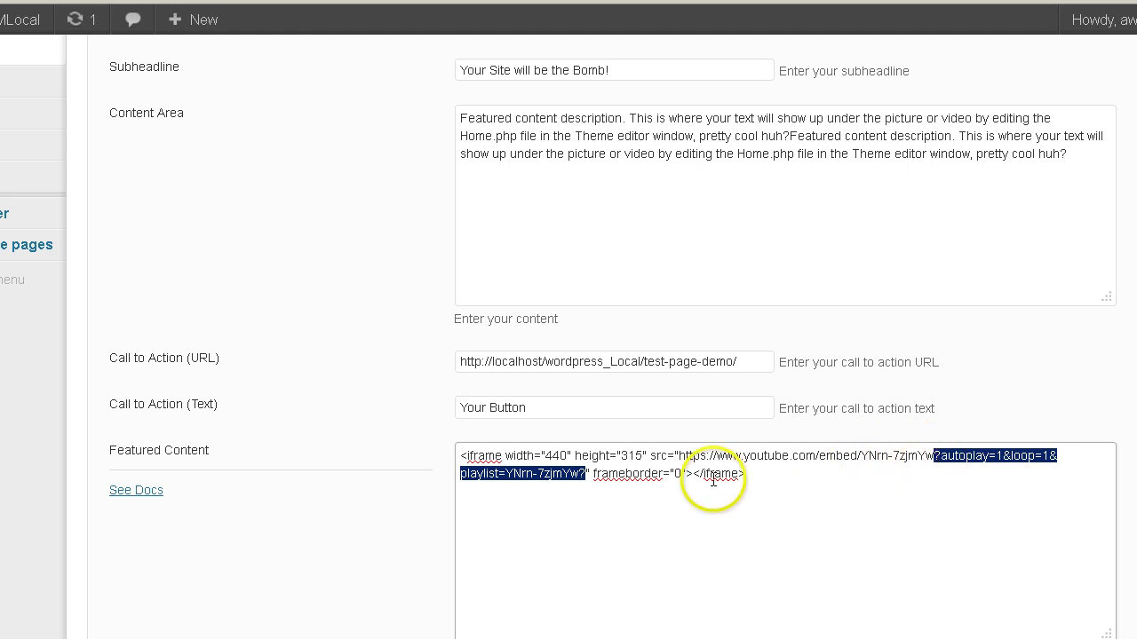
click(579, 471)
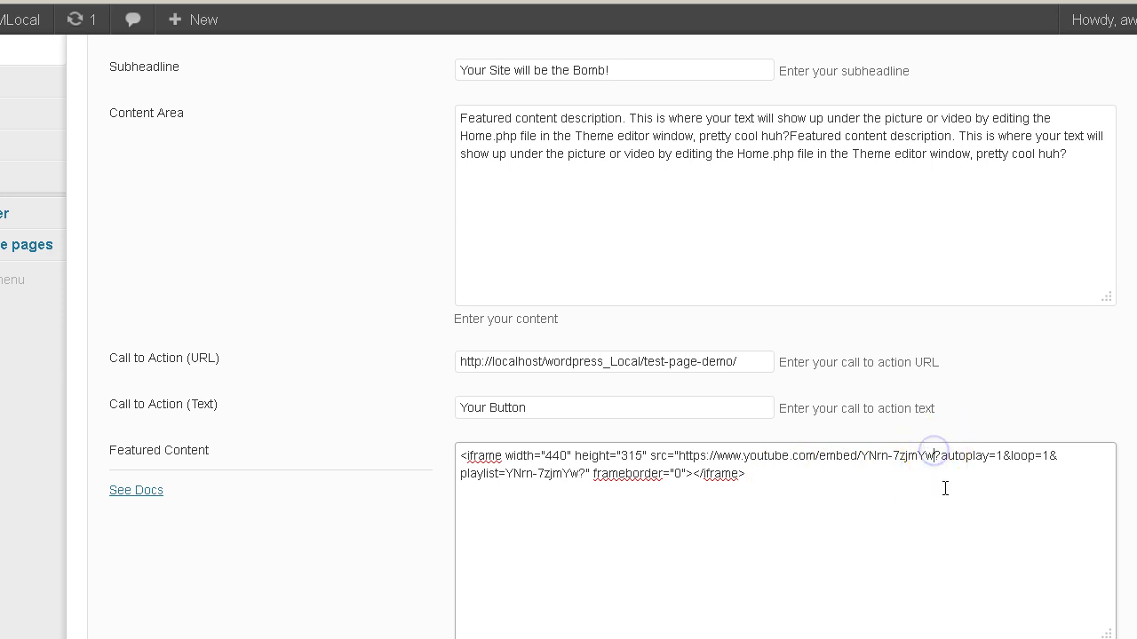
click(938, 454)
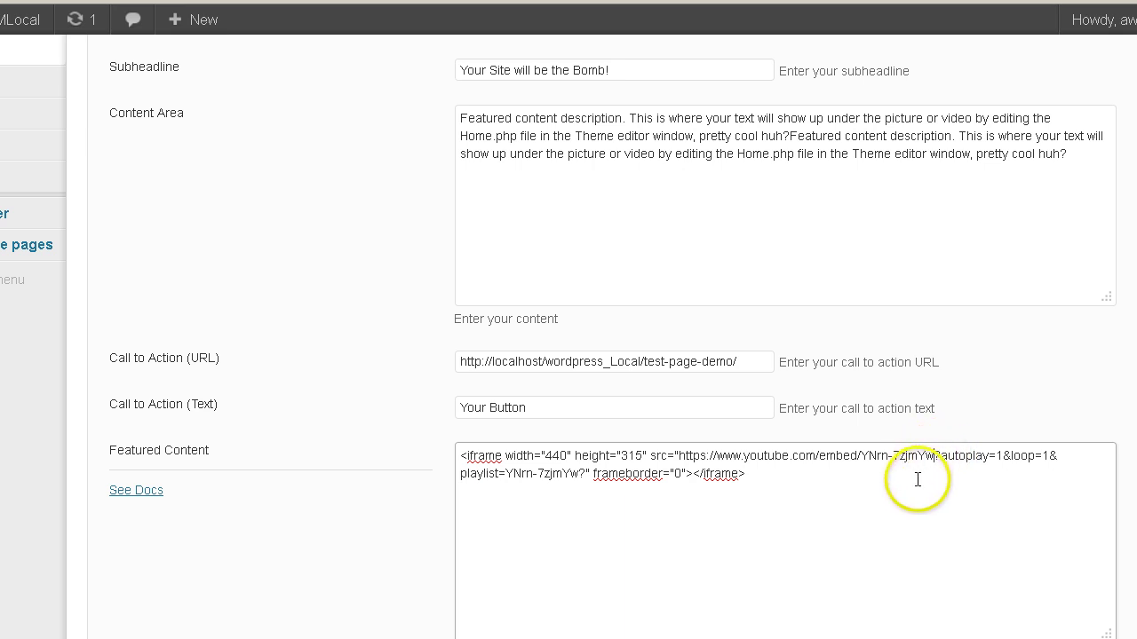
scroll(916, 480, down, 3)
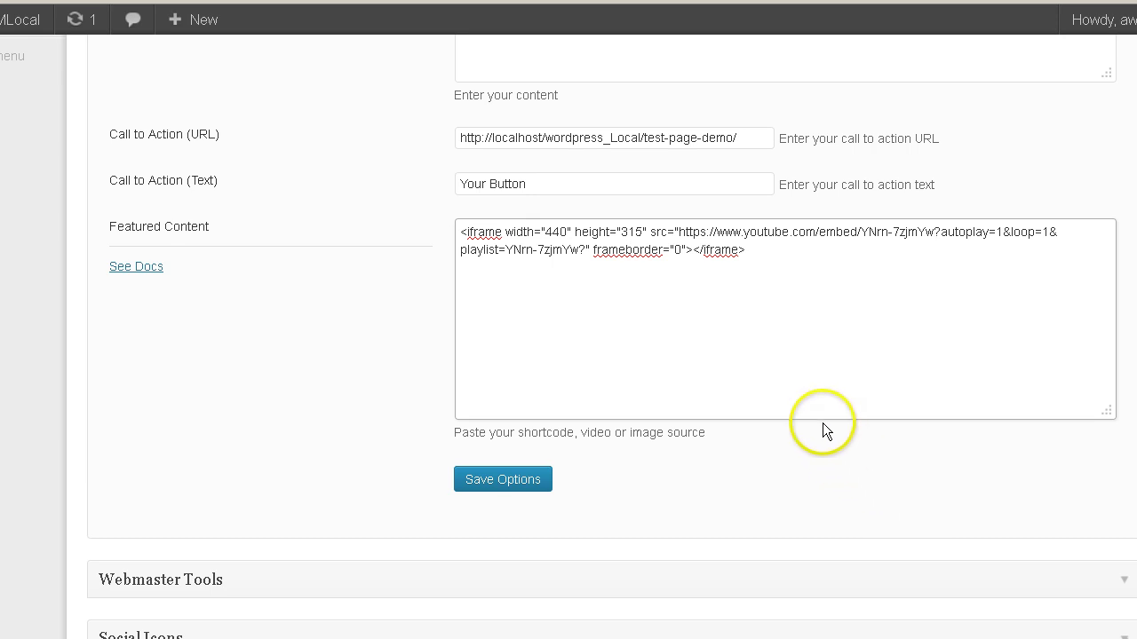
click(697, 367)
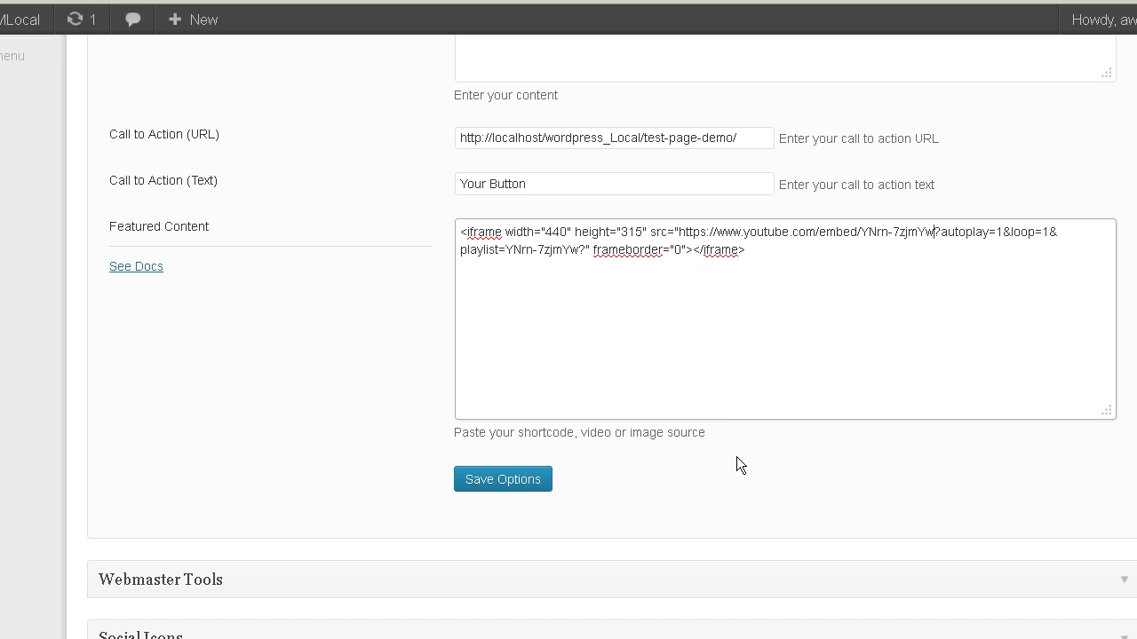
scroll(736, 466, up, 1)
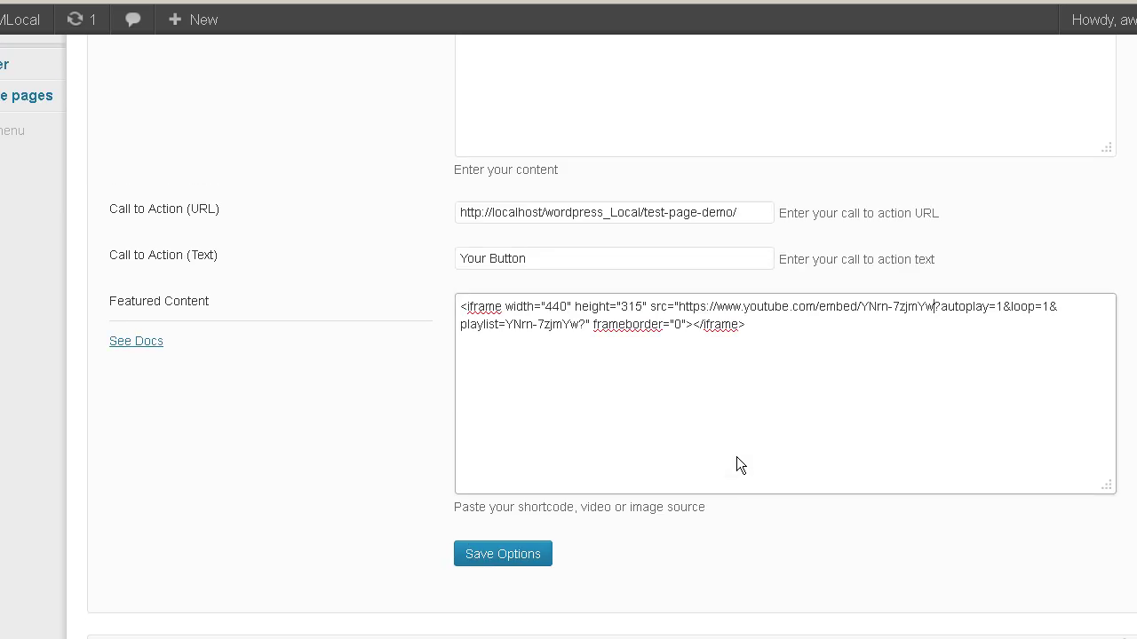
scroll(736, 457, down, 1)
scroll(736, 457, up, 3)
scroll(737, 457, down, 3)
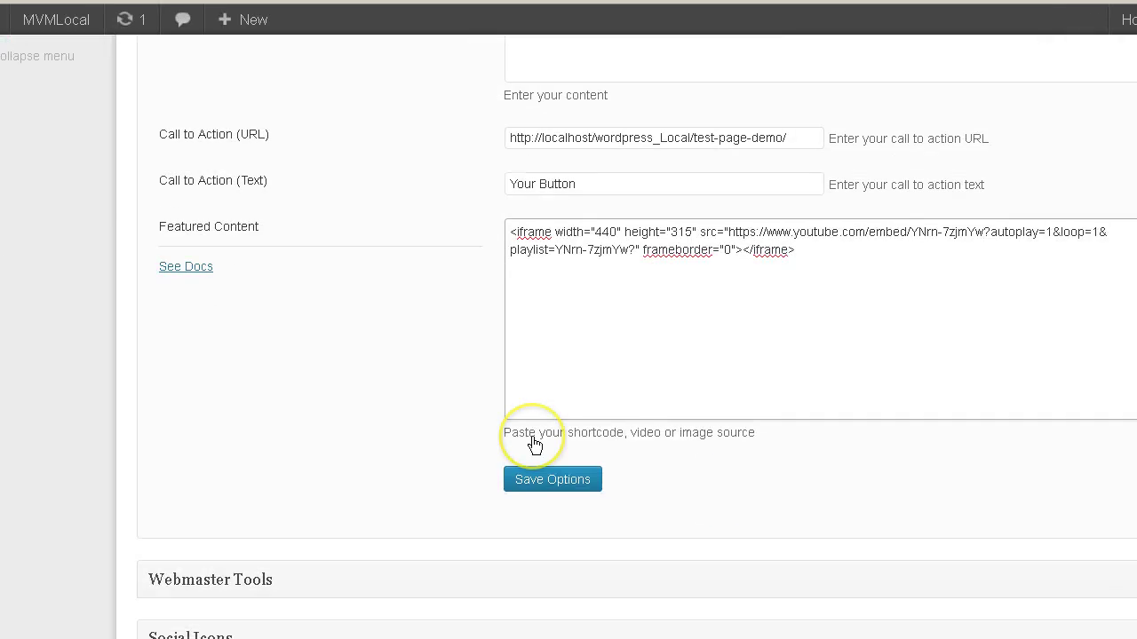